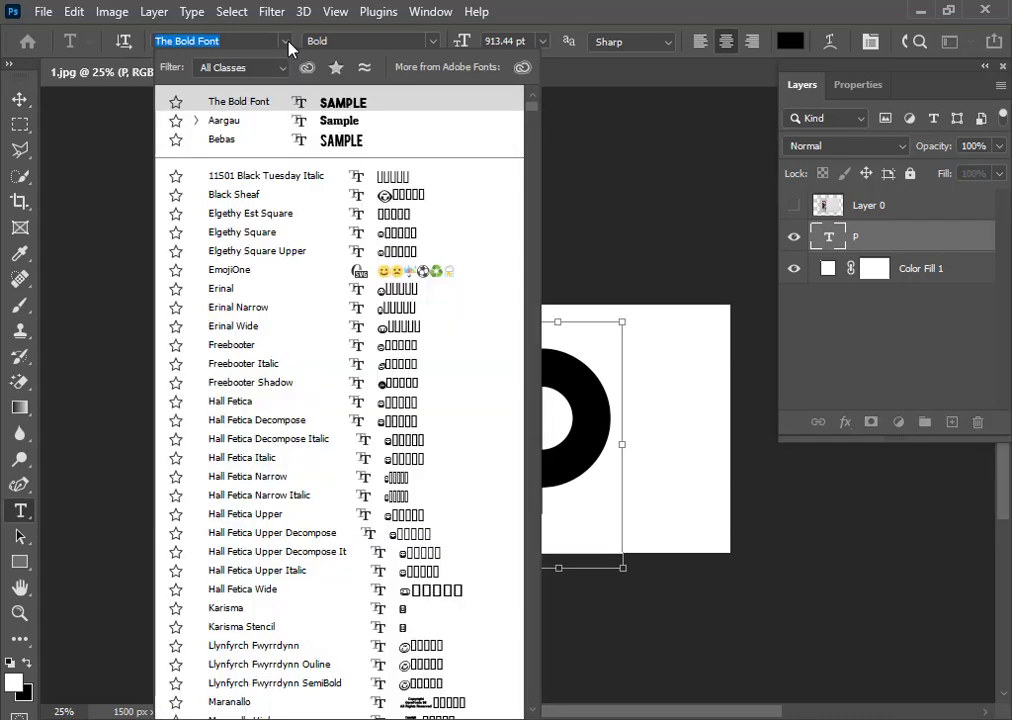
Set the letter P to the Encorpada Classic Regular font and move it toward the middle of the canvas
{"action": "left_click", "coordinate": [286, 42]}
{"action": "left_click", "coordinate": [286, 42]}
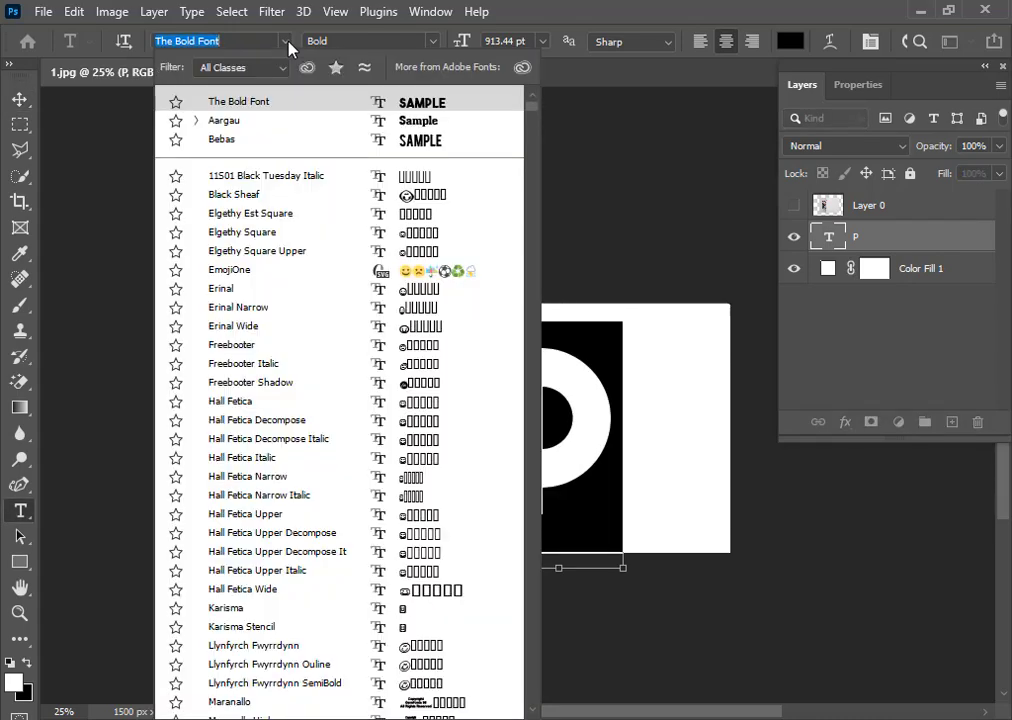
{"action": "type", "text": "e"}
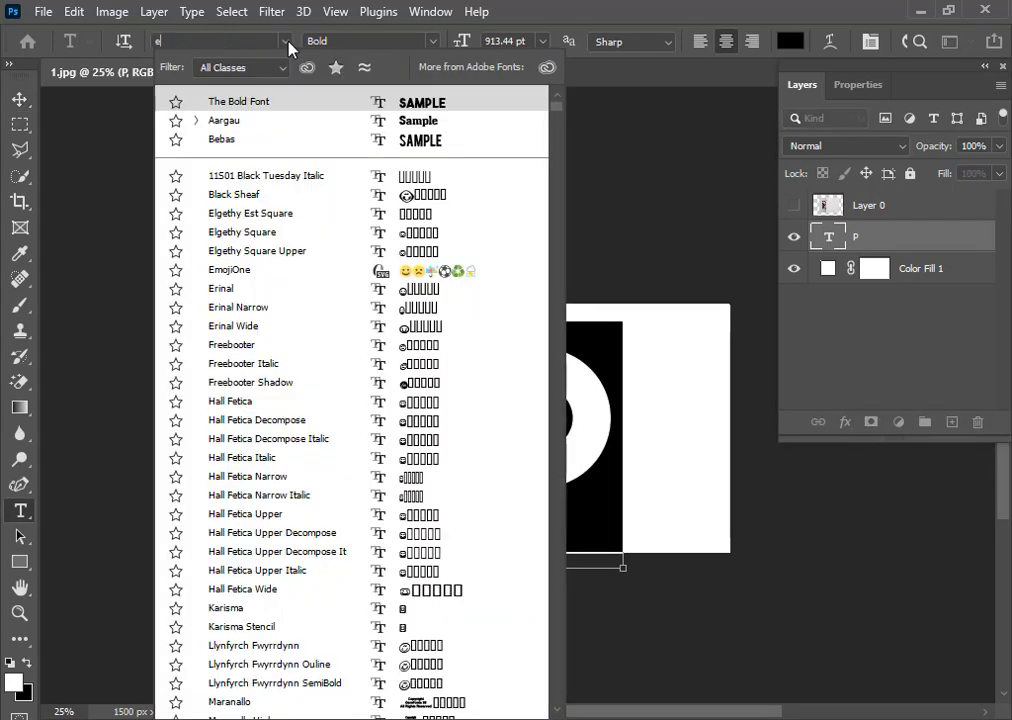
{"action": "type", "text": "ncorpada Classic"}
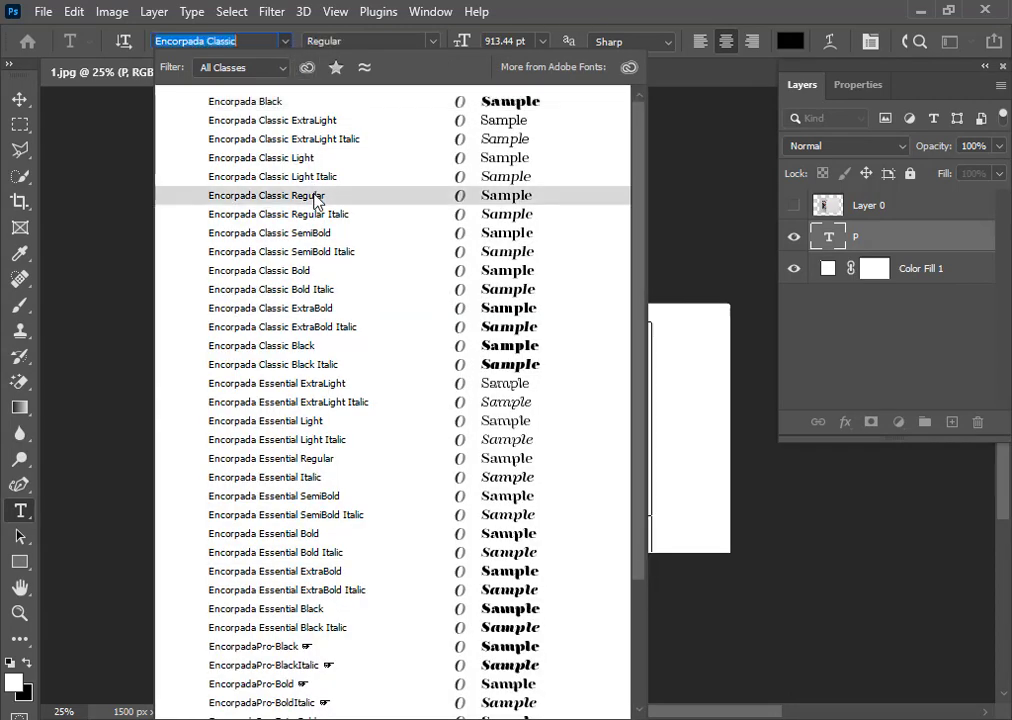
{"action": "left_click", "coordinate": [316, 197]}
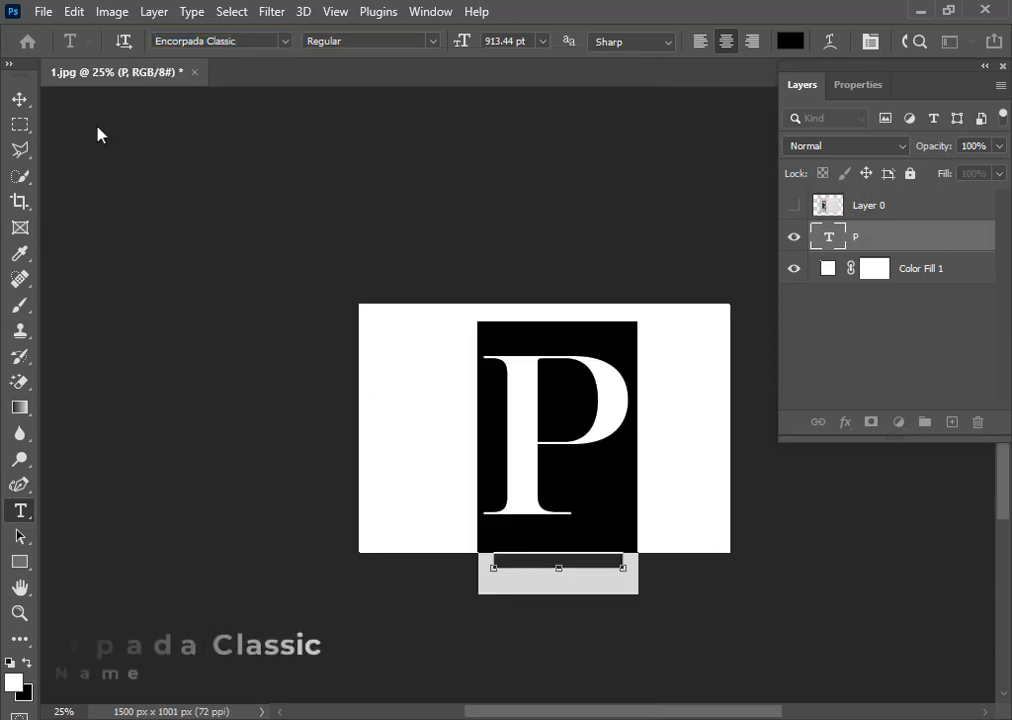
{"action": "left_click", "coordinate": [19, 99]}
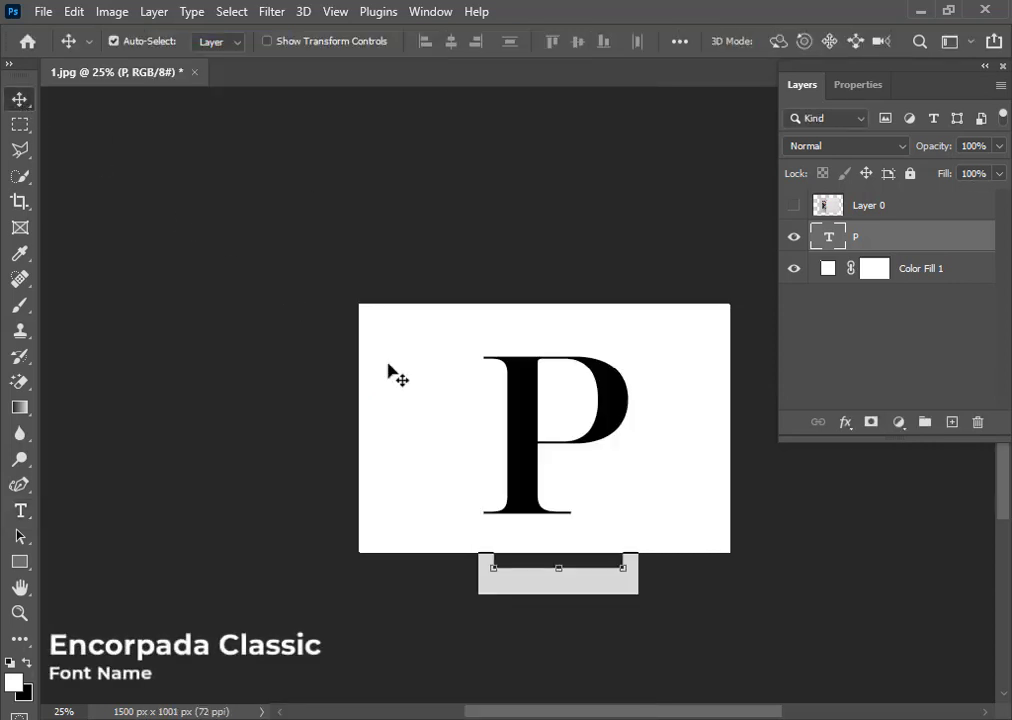
{"action": "left_click_drag", "start_coordinate": [526, 470], "coordinate": [544, 447]}
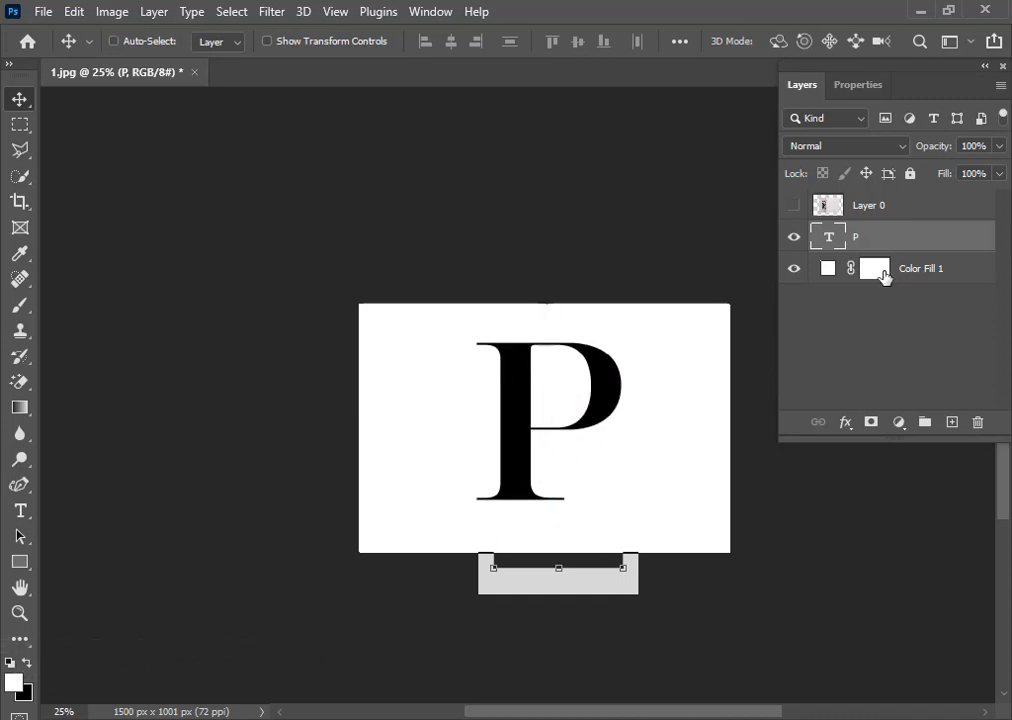
{"action": "key", "text": "ctrl+q"}
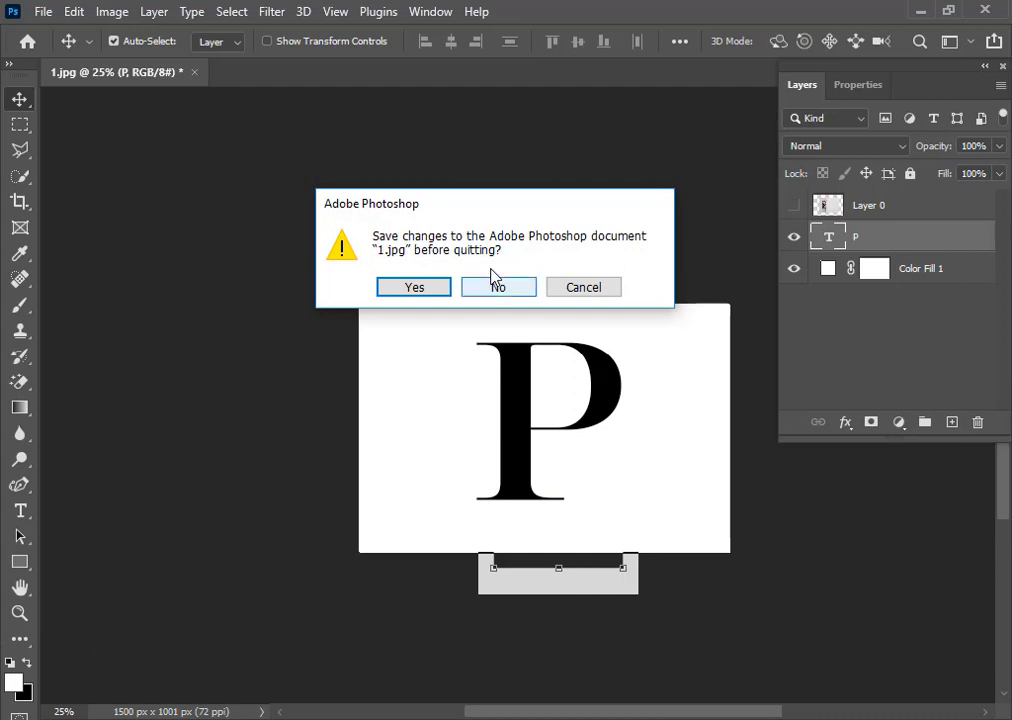
{"action": "left_click", "coordinate": [491, 279]}
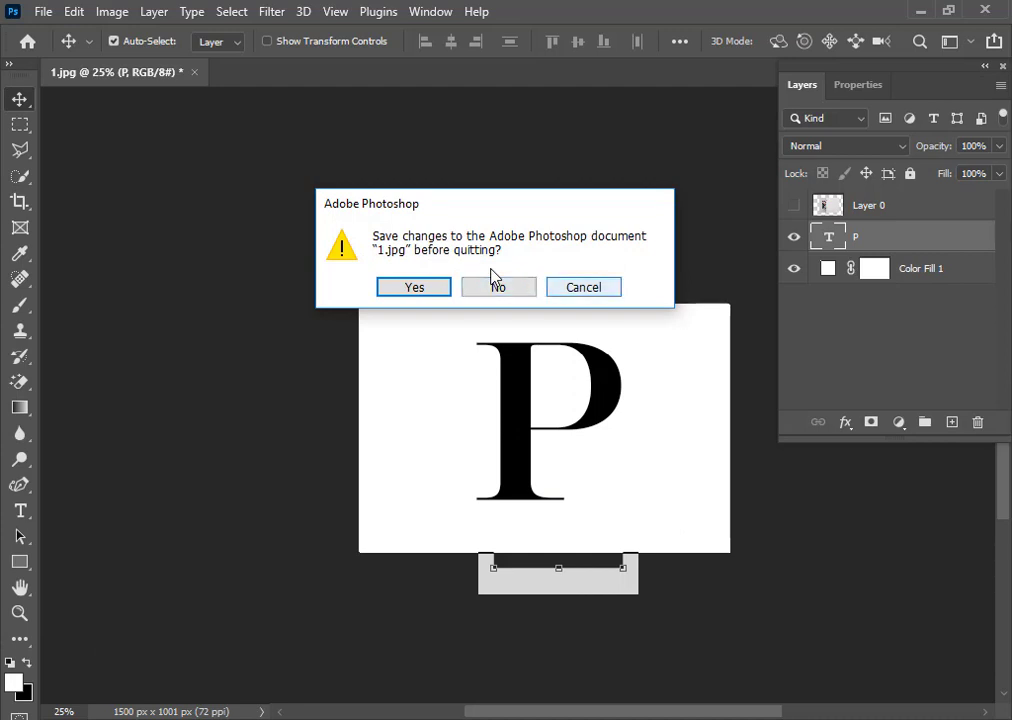
{"action": "left_click", "coordinate": [568, 286]}
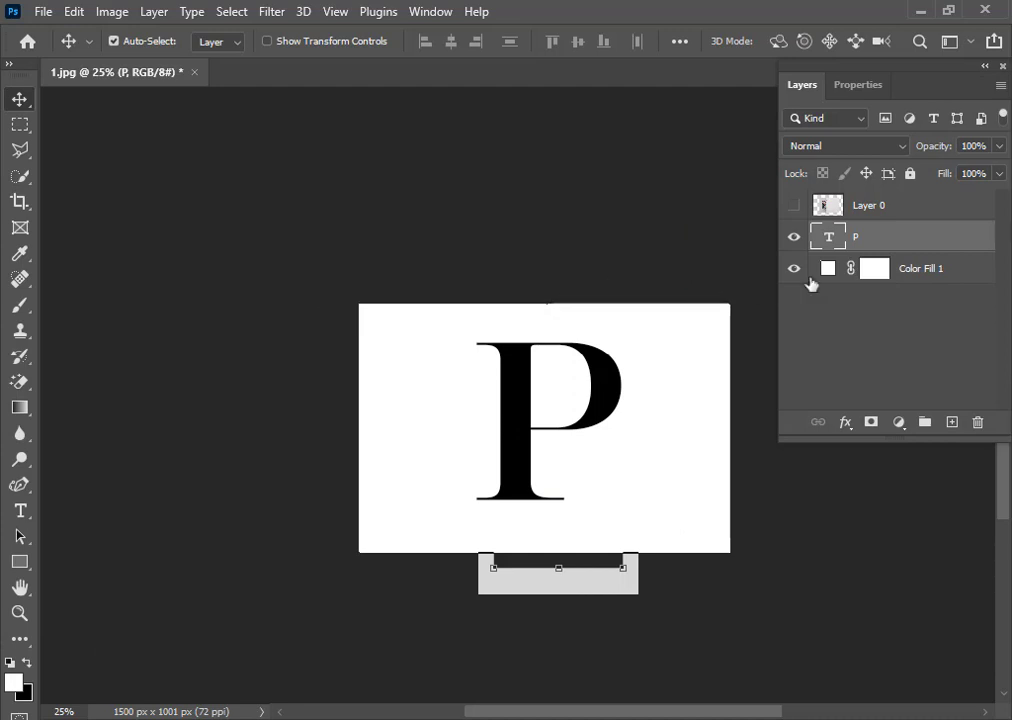
Select the P and Color Fill 1 layers with the whole canvas and align them to its horizontal and vertical centers
{"action": "left_click", "coordinate": [876, 270]}
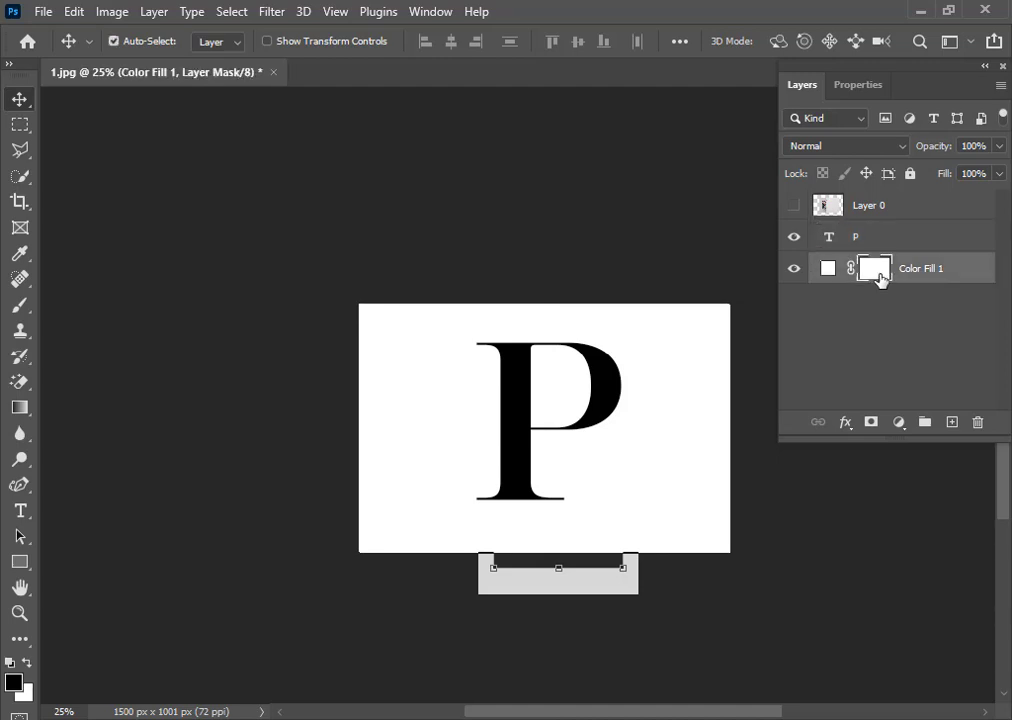
{"action": "left_click", "coordinate": [905, 244]}
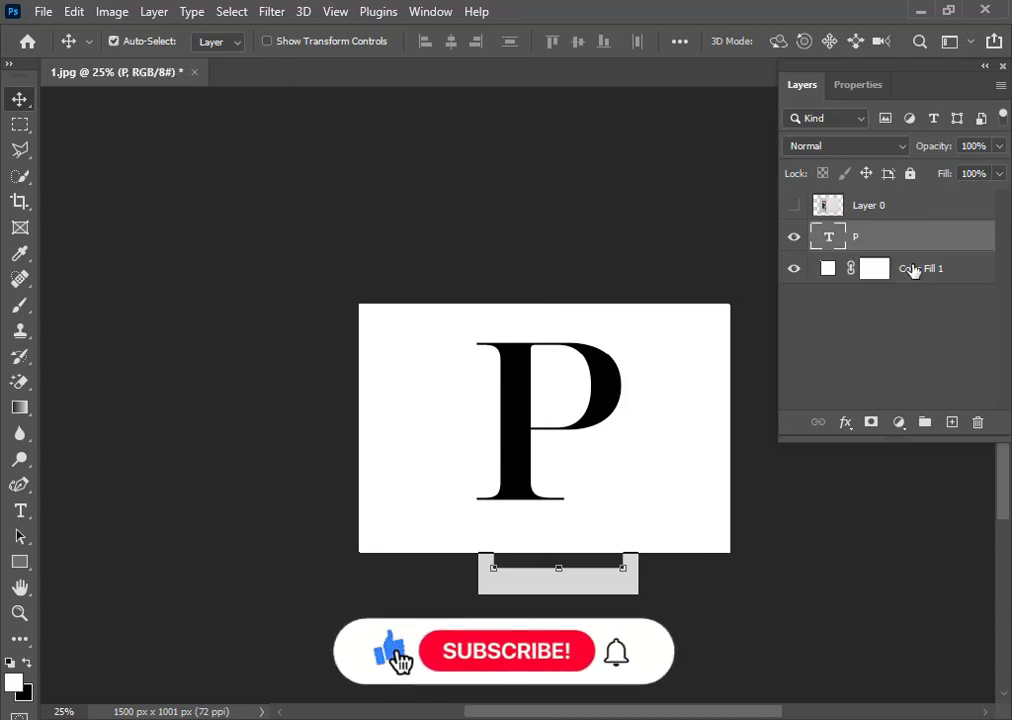
{"action": "key", "text": "ctrl+q"}
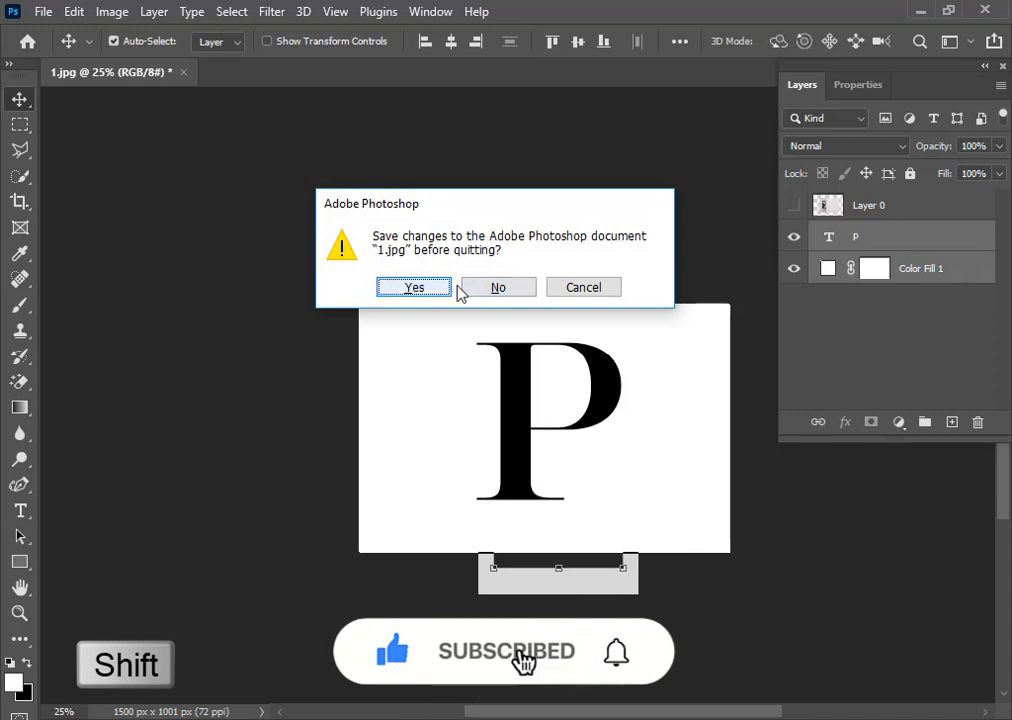
{"action": "left_click", "coordinate": [583, 288]}
{"action": "key", "text": "ctrl+a"}
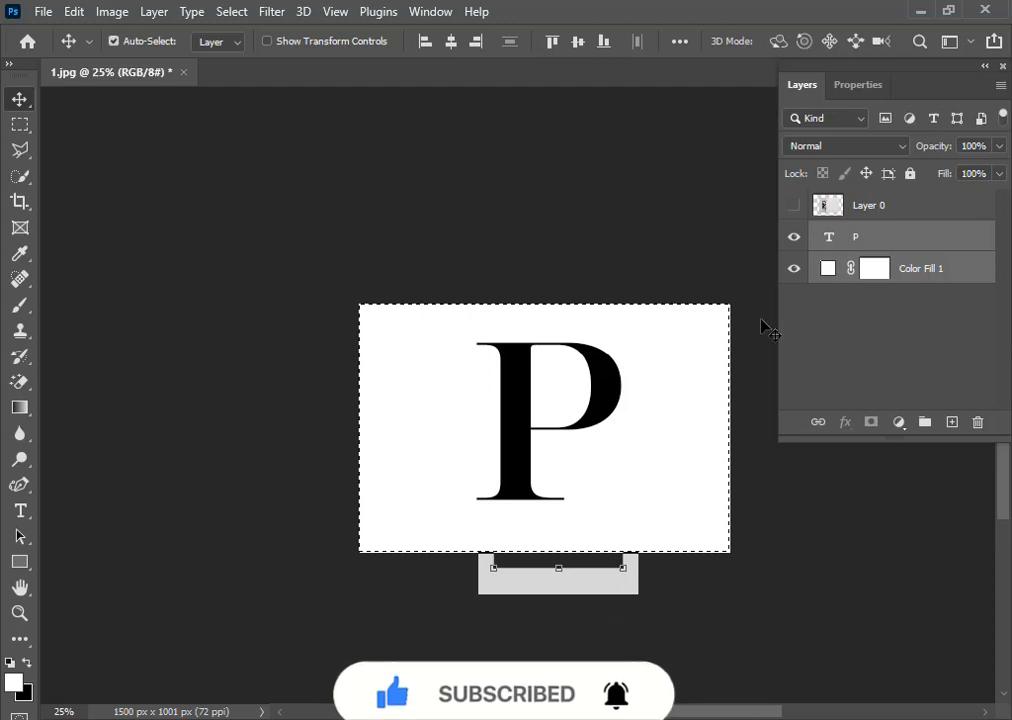
{"action": "left_click", "coordinate": [451, 44]}
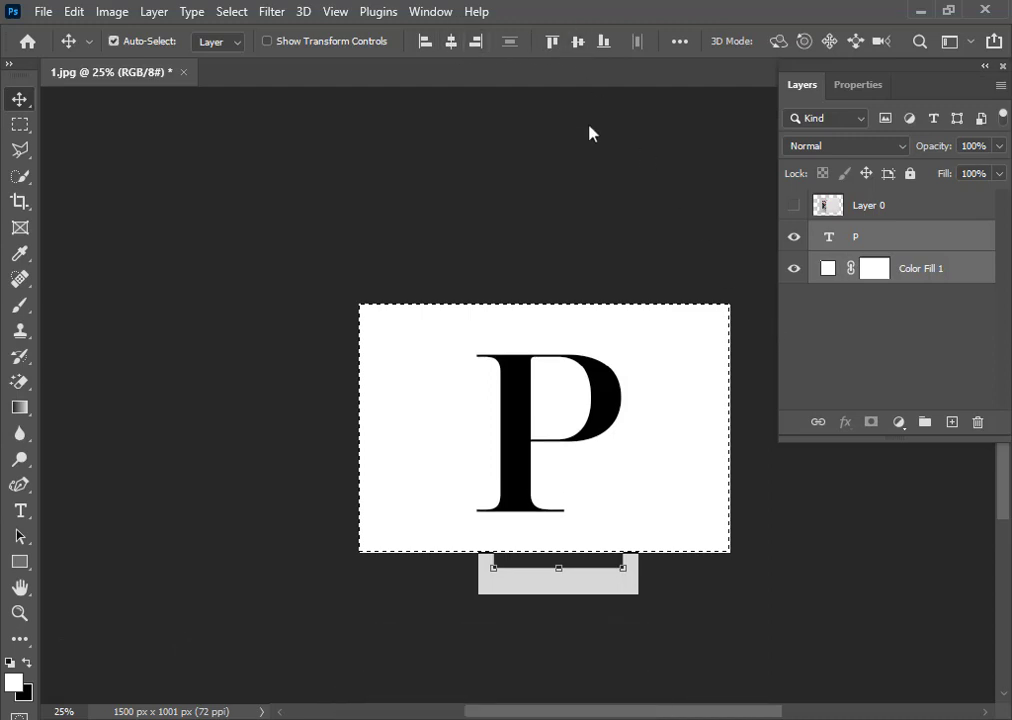
Make the P text layer the only active layer and clear the canvas selection
{"action": "left_click", "coordinate": [873, 237], "text": "ctrl"}
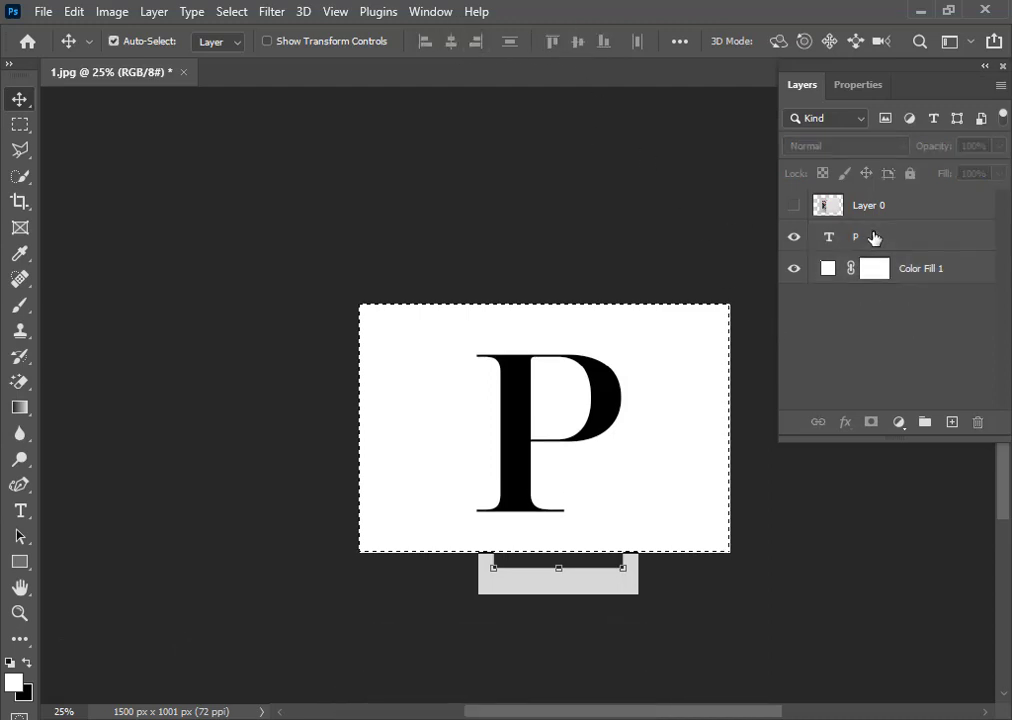
{"action": "left_click", "coordinate": [869, 238]}
{"action": "key", "text": "z"}
{"action": "left_click_drag", "start_coordinate": [349, 299], "coordinate": [745, 567]}
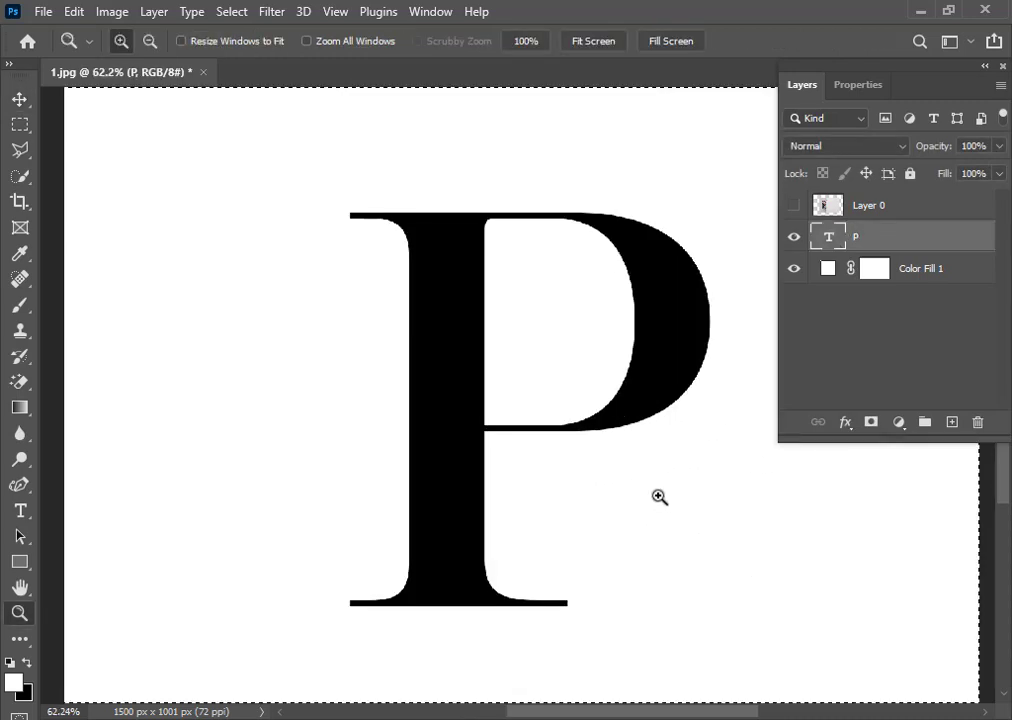
{"action": "key", "text": "ctrl+minus"}
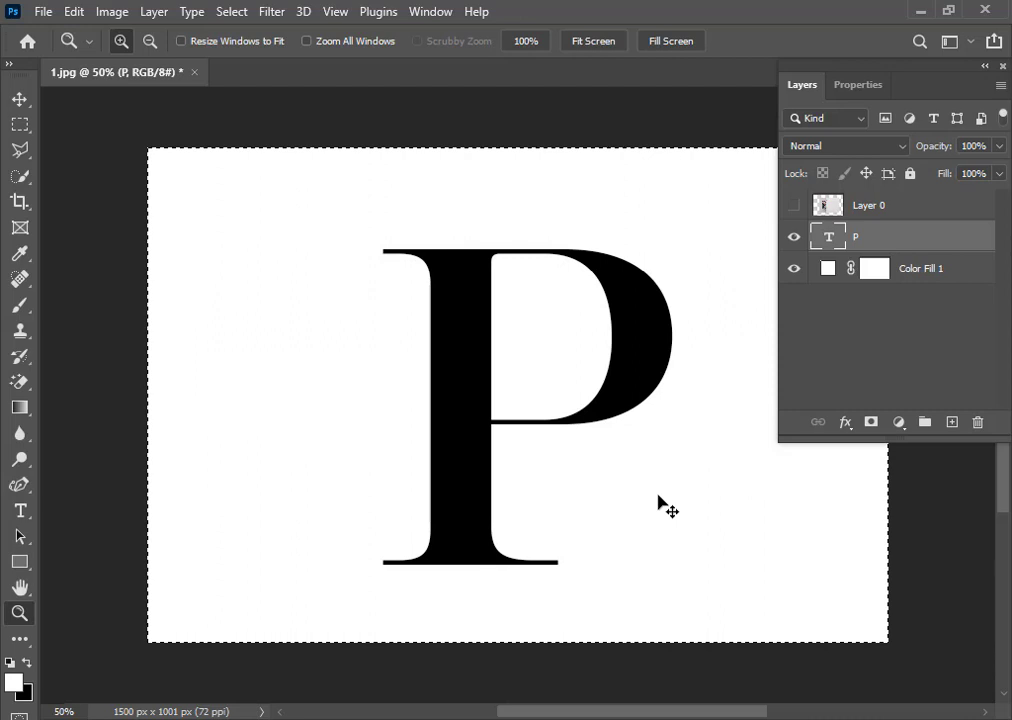
{"action": "key", "text": "ctrl+d"}
Show the photo on Layer 0 and lower its opacity to 64%
{"action": "left_click", "coordinate": [794, 206]}
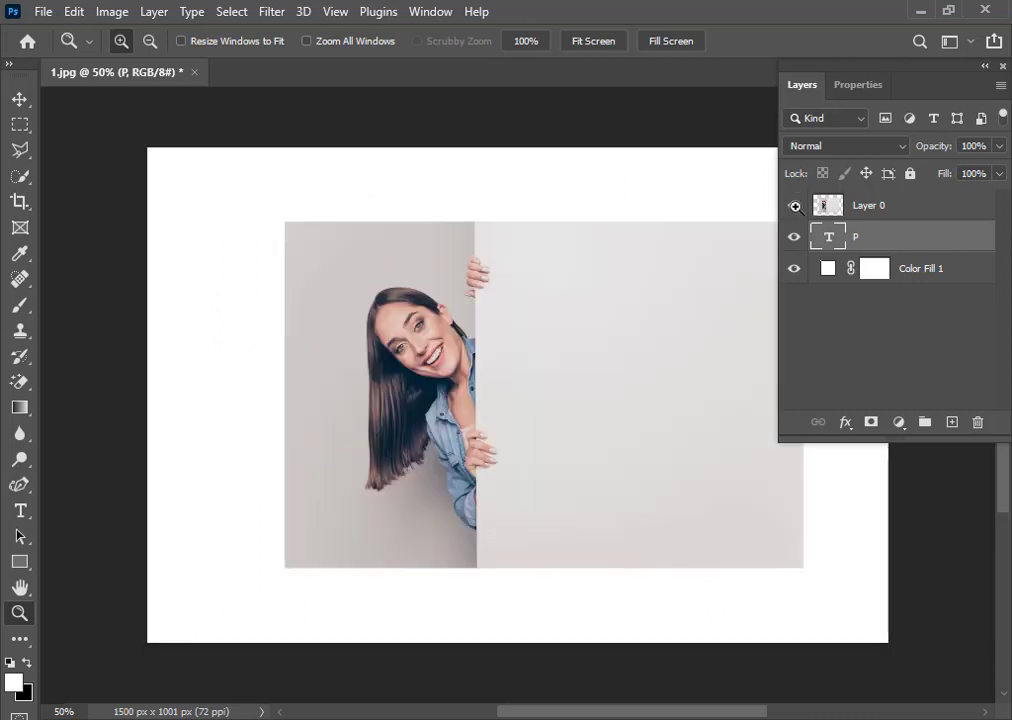
{"action": "left_click", "coordinate": [903, 206]}
{"action": "left_click", "coordinate": [998, 146]}
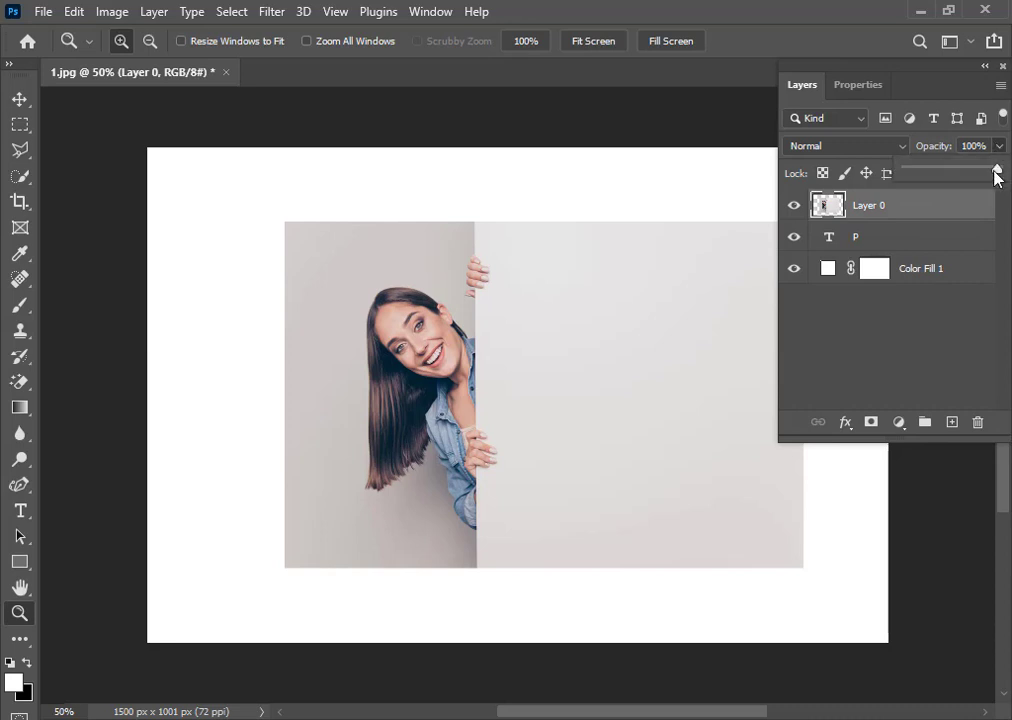
{"action": "left_click_drag", "start_coordinate": [924, 184], "coordinate": [966, 204]}
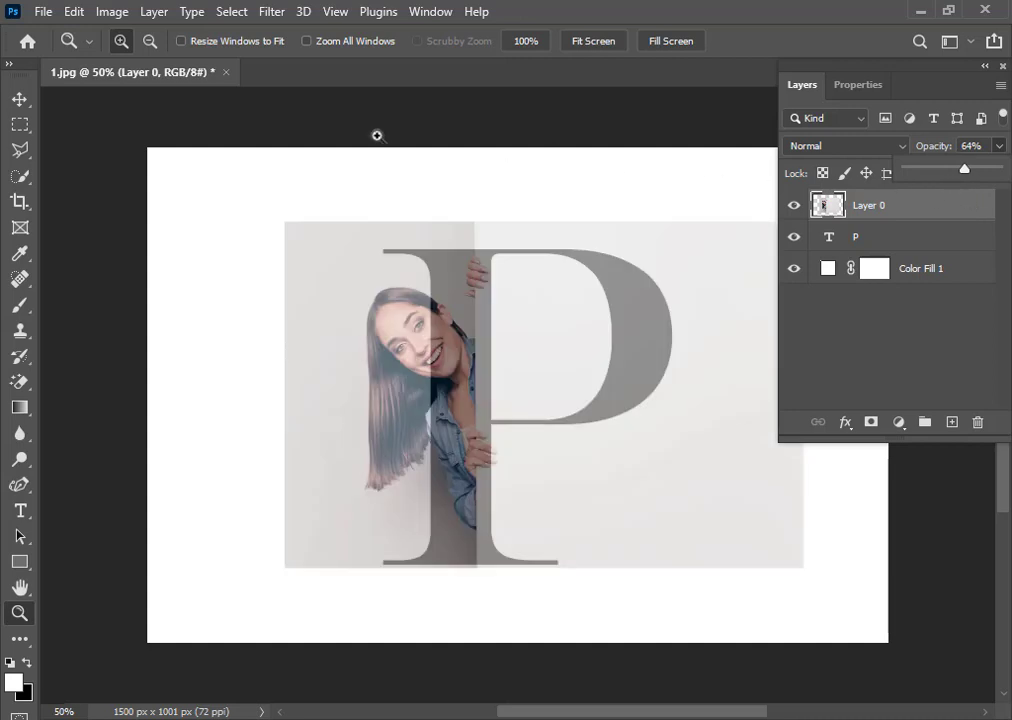
Reposition the photo so the wall edge beside the woman lines up with the right edge of the P's stem
{"action": "left_click", "coordinate": [19, 99]}
{"action": "left_click_drag", "start_coordinate": [589, 383], "coordinate": [602, 384]}
{"action": "key", "text": "Up"}
{"action": "key", "text": "Up"}
{"action": "key", "text": "Up"}
{"action": "key", "text": "Up"}
{"action": "key", "text": "Up"}
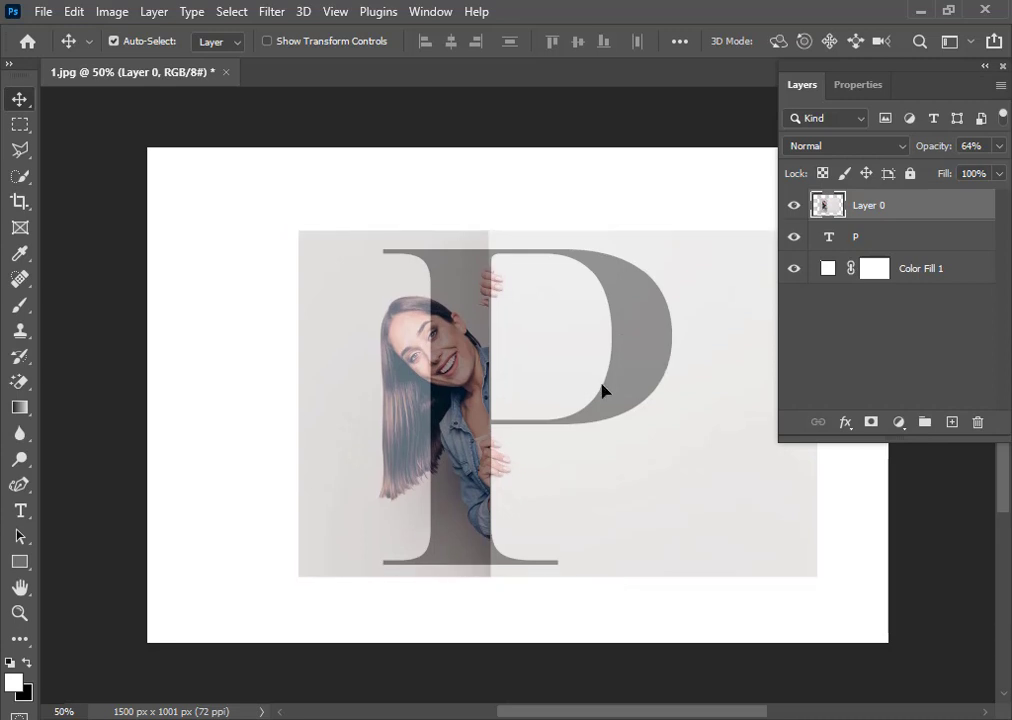
{"action": "key", "text": "Down"}
{"action": "key", "text": "Down"}
{"action": "key", "text": "Down"}
{"action": "key", "text": "Down"}
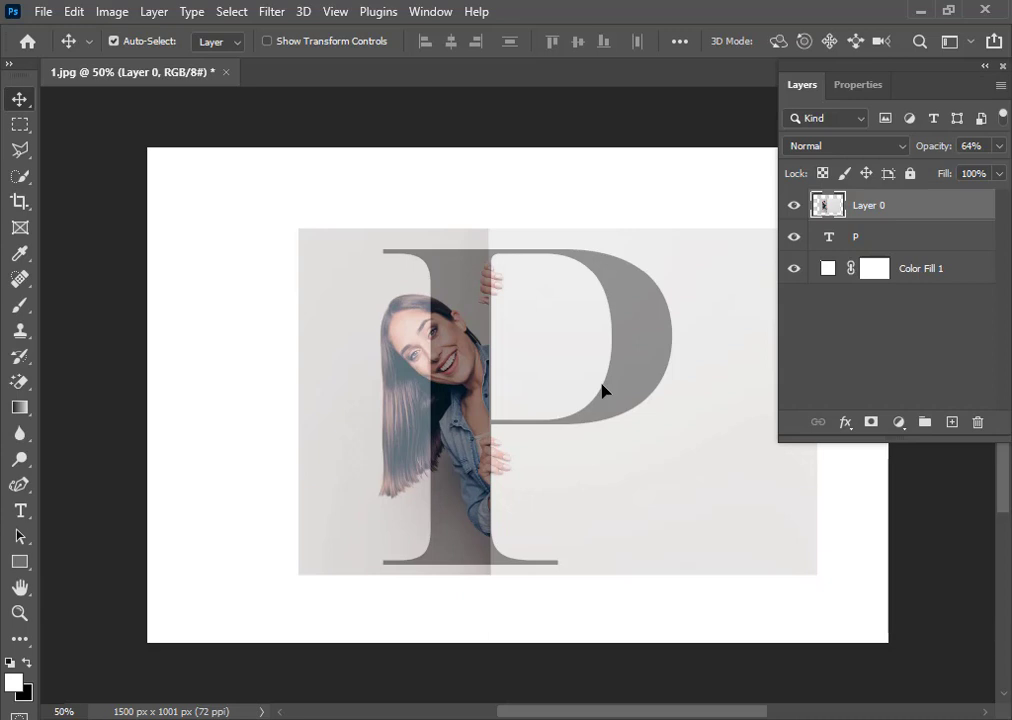
{"action": "key", "text": "Right"}
{"action": "key", "text": "Right"}
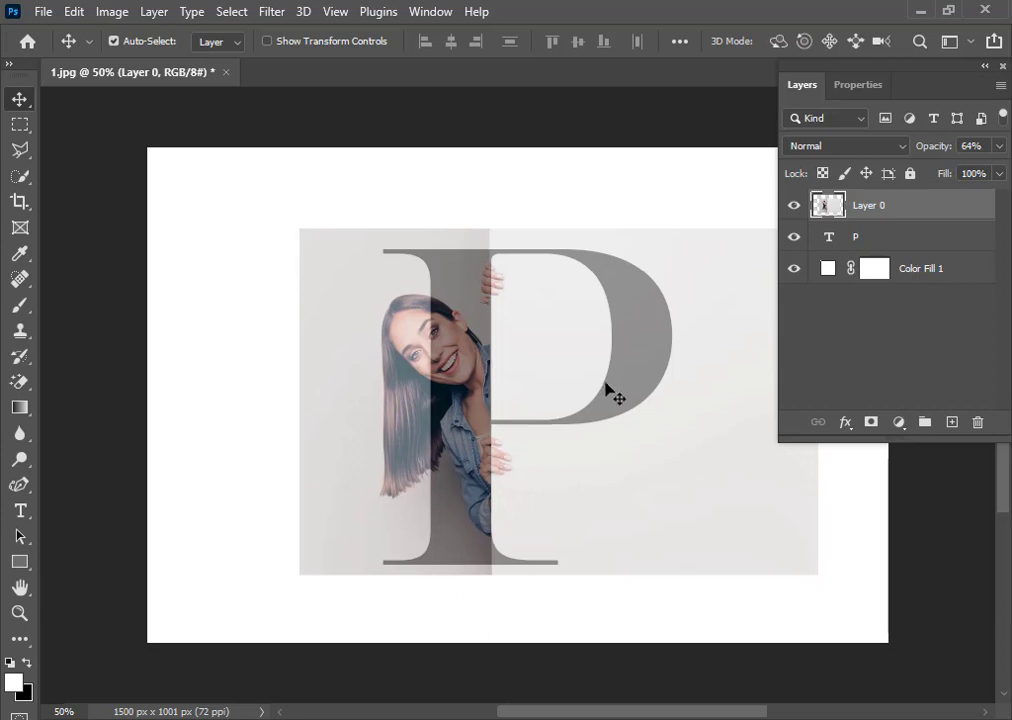
Set the opacity of Layer 0 to 100%
{"action": "left_click", "coordinate": [998, 147]}
{"action": "left_click_drag", "start_coordinate": [966, 172], "coordinate": [818, 183]}
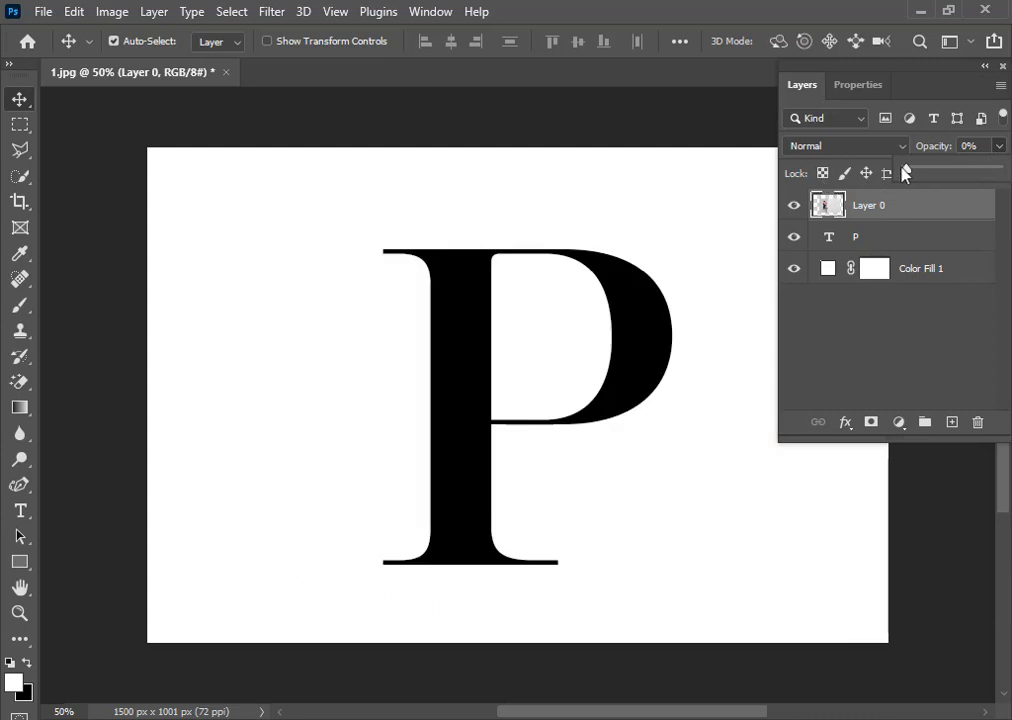
{"action": "left_click_drag", "start_coordinate": [939, 170], "coordinate": [1007, 183]}
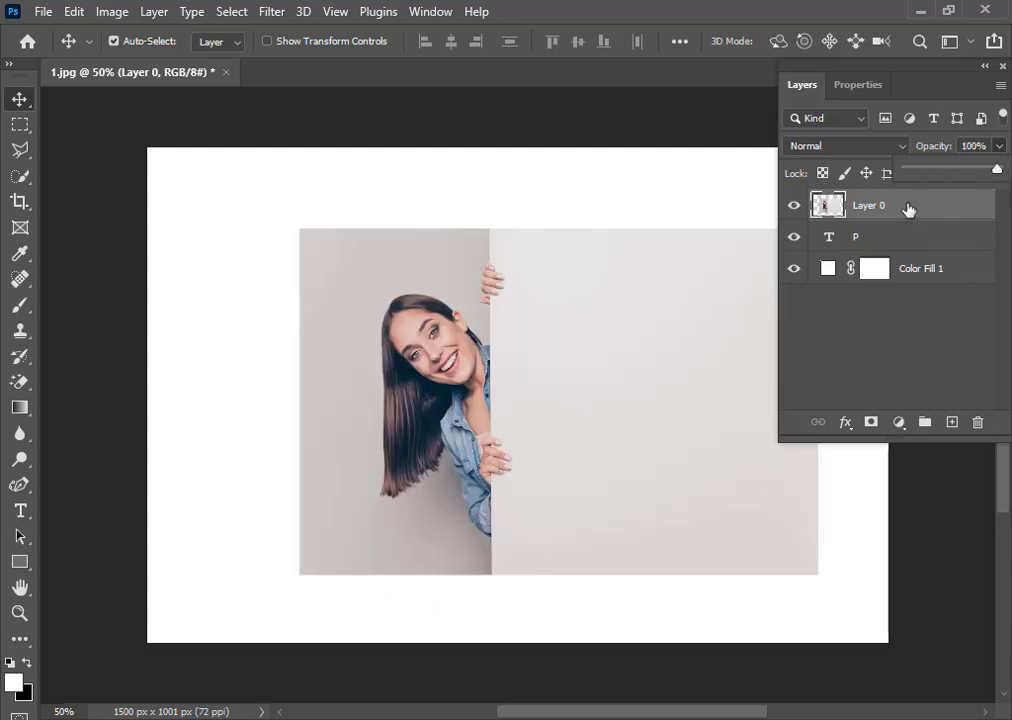
Select the woman with Select Subject and use Quick Selection to exclude the wall area while keeping her raised hand
{"action": "left_click", "coordinate": [229, 12]}
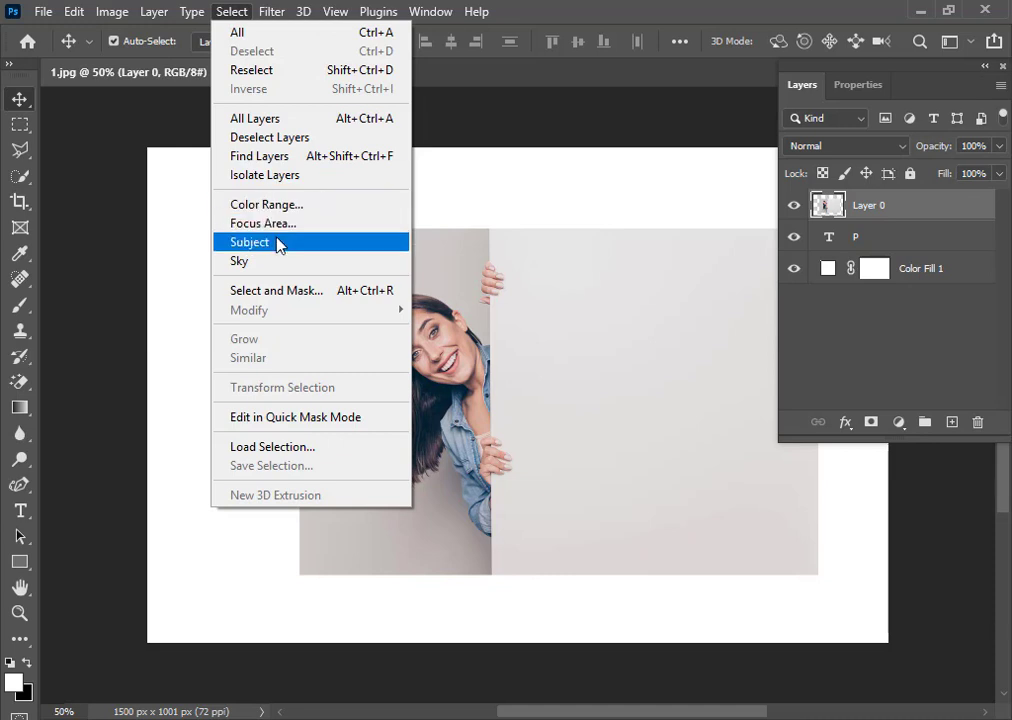
{"action": "left_click", "coordinate": [250, 242]}
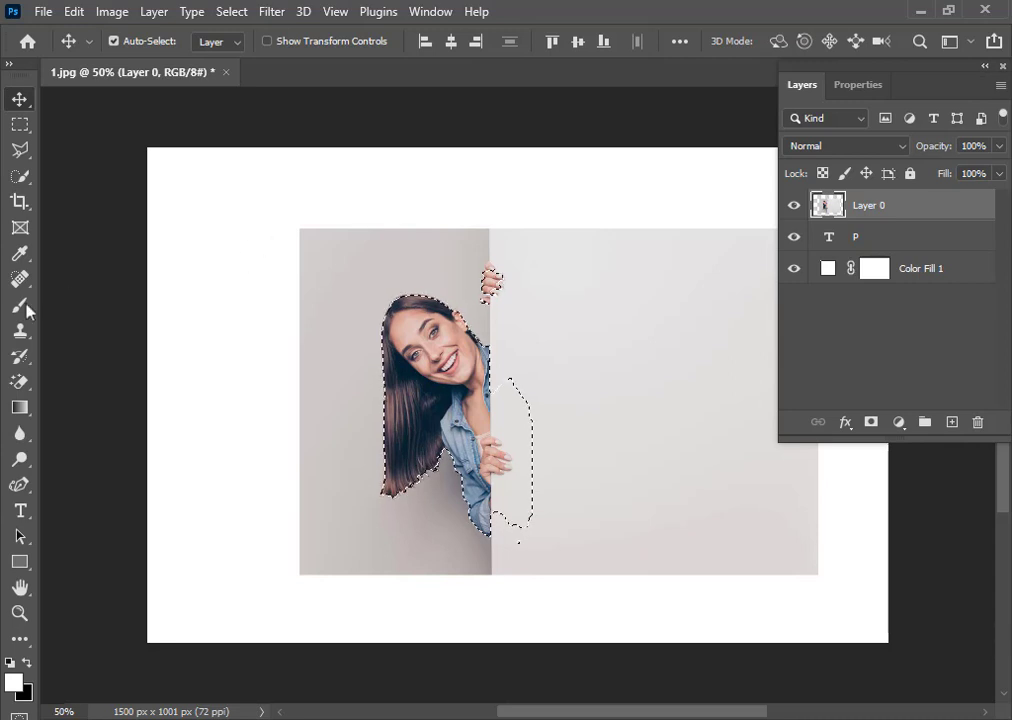
{"action": "left_click", "coordinate": [20, 176]}
{"action": "left_click", "coordinate": [519, 530]}
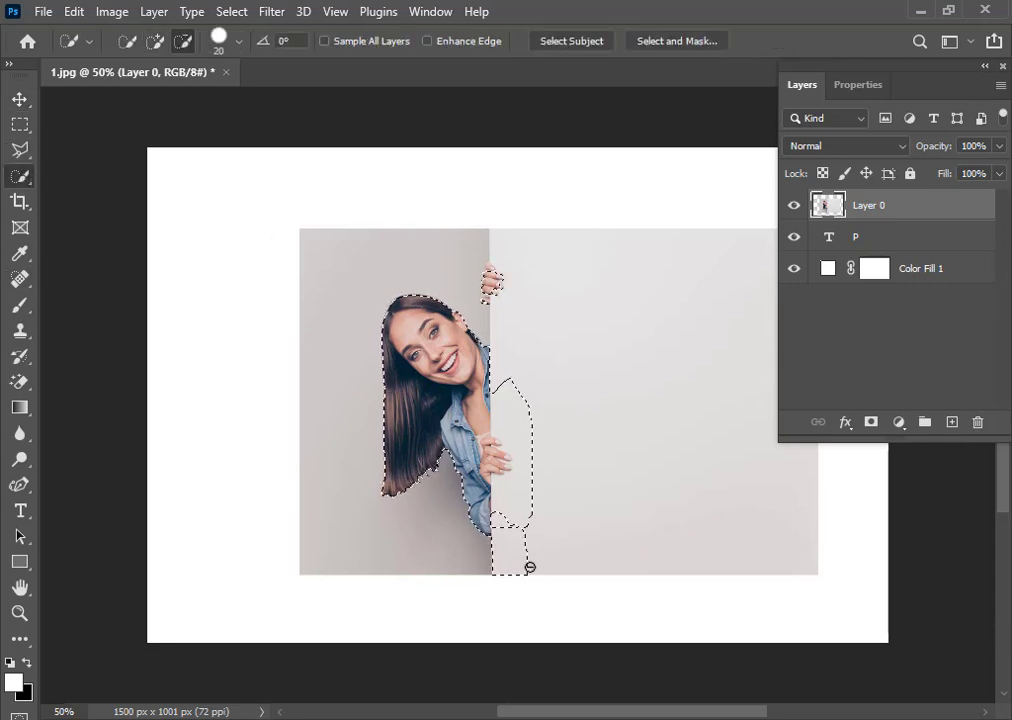
{"action": "left_click_drag", "start_coordinate": [531, 567], "coordinate": [500, 340]}
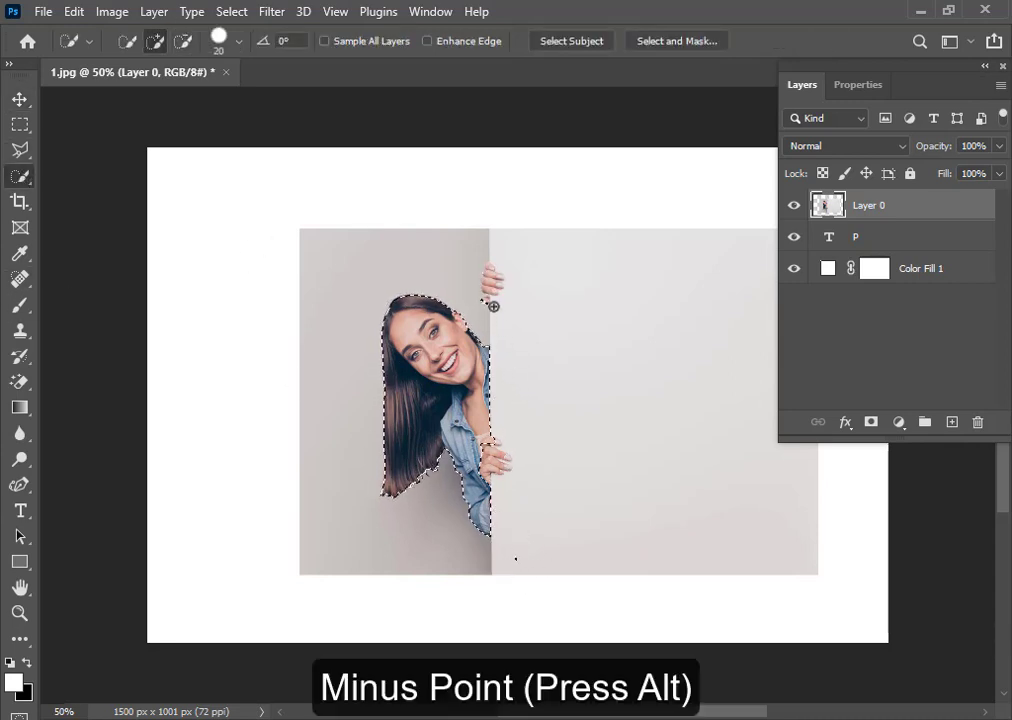
{"action": "mouse_move", "coordinate": [491, 295]}
{"action": "left_mouse_down"}
{"action": "mouse_move", "coordinate": [490, 272]}
{"action": "mouse_move", "coordinate": [494, 285]}
{"action": "left_mouse_up"}
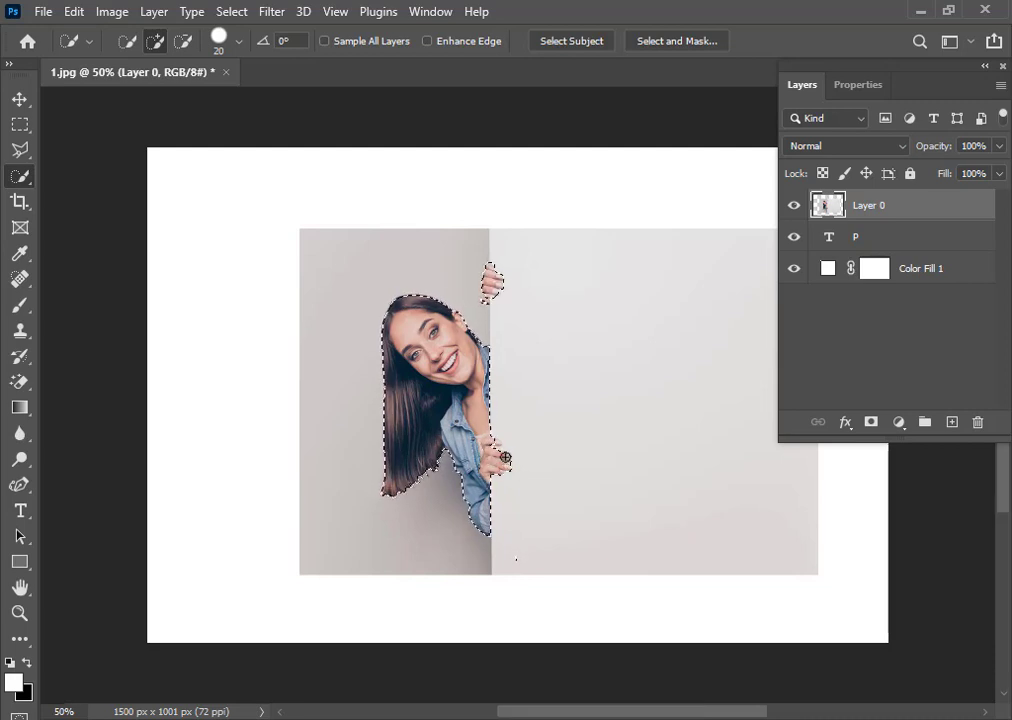
Add the missed strip beneath the top finger of the lower hand to the selection with the Quick Selection tool
{"action": "key", "text": "z"}
{"action": "left_click_drag", "start_coordinate": [465, 432], "coordinate": [524, 492]}
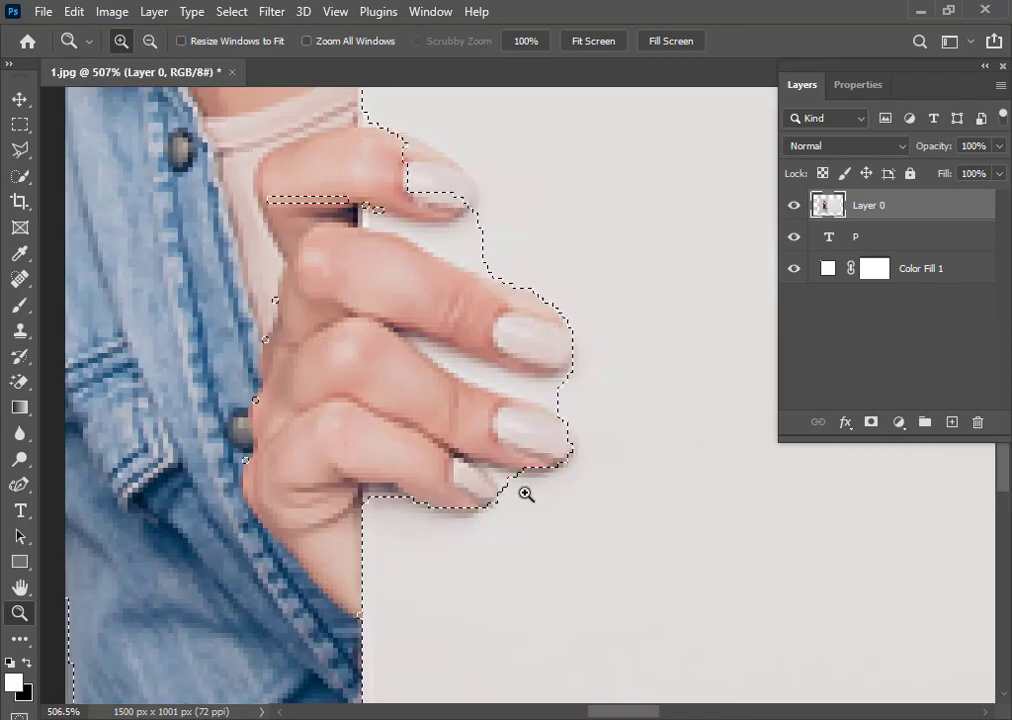
{"action": "key", "text": "w"}
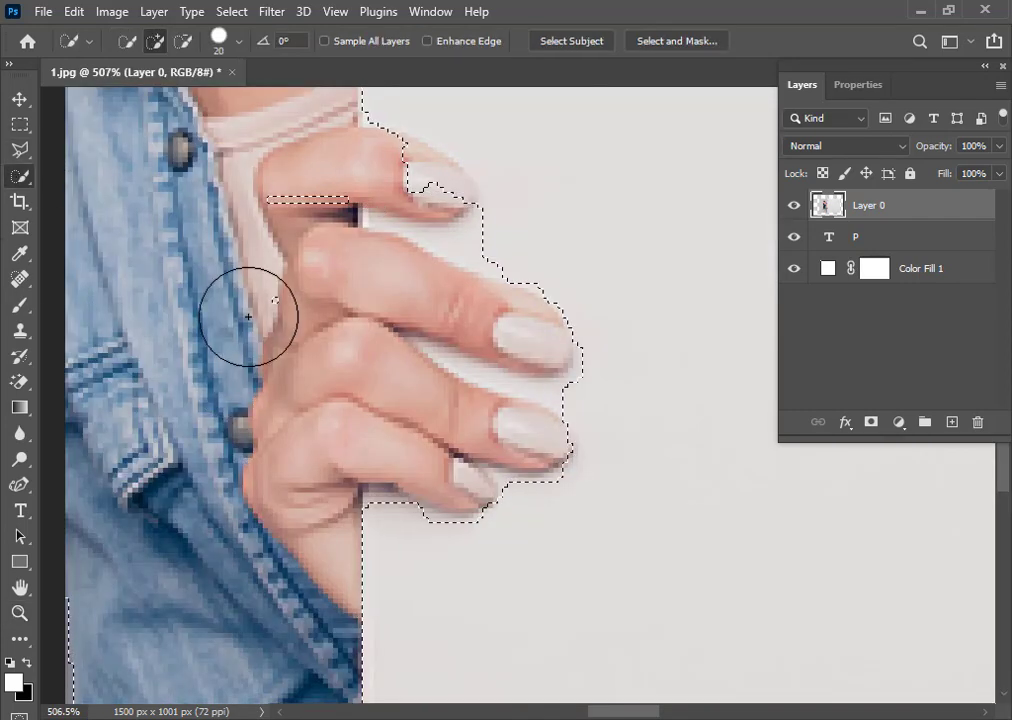
{"action": "left_click_drag", "start_coordinate": [337, 230], "coordinate": [398, 192]}
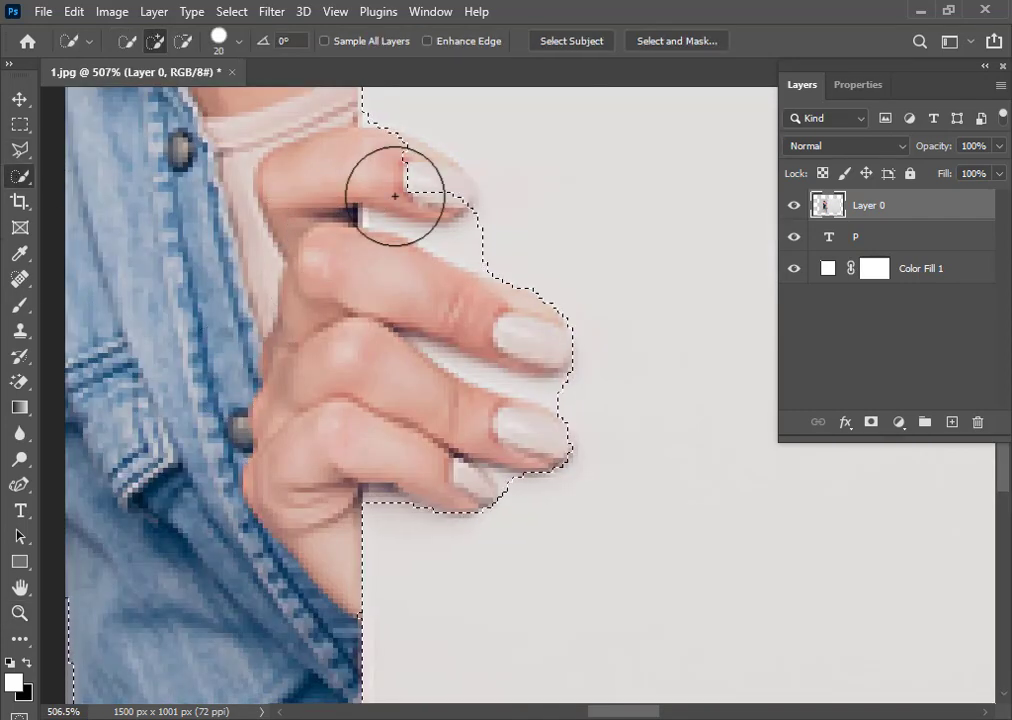
Subtract the gap between the lower hand's top two fingers from the selection, reducing the brush size to 7 and 5
{"action": "key", "text": "bracketleft"}
{"action": "key", "text": "bracketleft"}
{"action": "key", "text": "bracketleft"}
{"action": "key", "text": "bracketleft"}
{"action": "left_click", "coordinate": [463, 237], "text": "alt"}
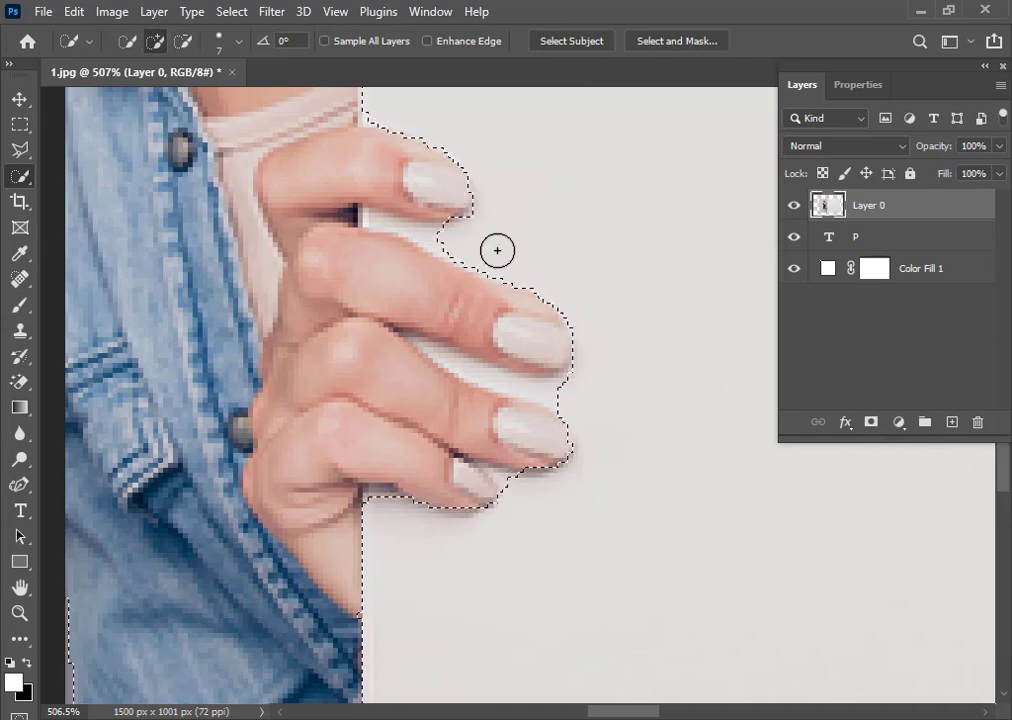
{"action": "key", "text": "bracketleft"}
{"action": "key", "text": "bracketleft"}
{"action": "mouse_move", "coordinate": [445, 239]}
{"action": "left_mouse_down"}
{"action": "mouse_move", "coordinate": [375, 217]}
{"action": "mouse_move", "coordinate": [398, 229]}
{"action": "left_mouse_up"}
{"action": "left_click", "coordinate": [384, 197]}
{"action": "left_click", "coordinate": [425, 262]}
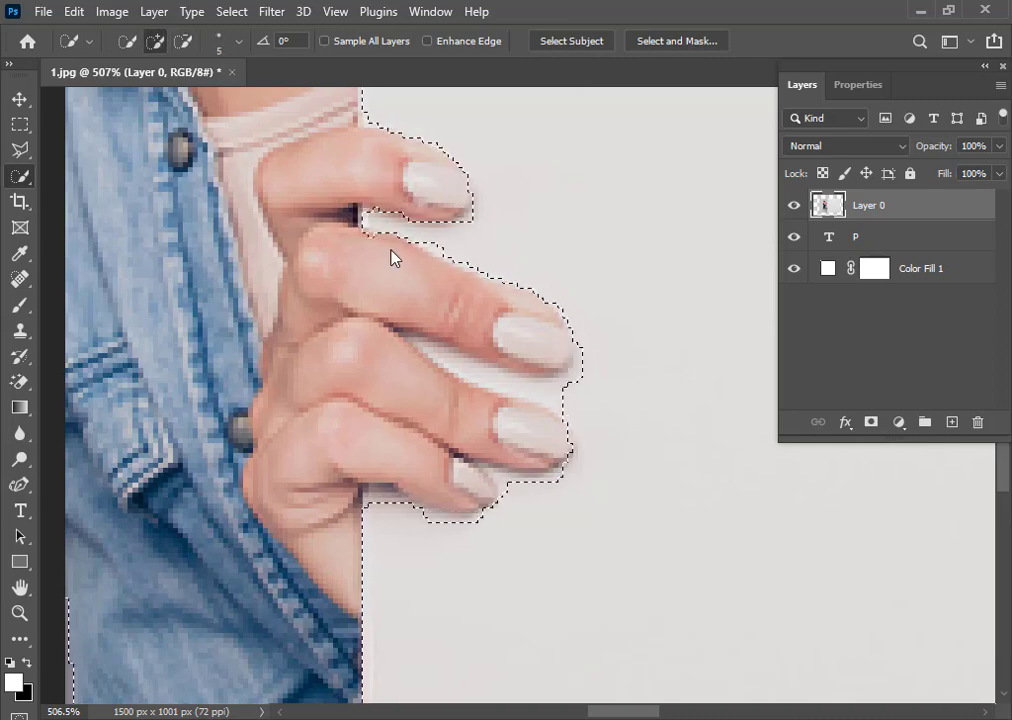
Refine the lower hand's selection by subtracting the gap between the middle fingers and the wall strips around the lowest finger, keeping the fingertips
{"action": "mouse_move", "coordinate": [562, 393]}
{"action": "left_mouse_down"}
{"action": "mouse_move", "coordinate": [465, 367]}
{"action": "mouse_move", "coordinate": [415, 340]}
{"action": "mouse_move", "coordinate": [540, 430]}
{"action": "left_mouse_up"}
{"action": "left_click", "coordinate": [540, 430]}
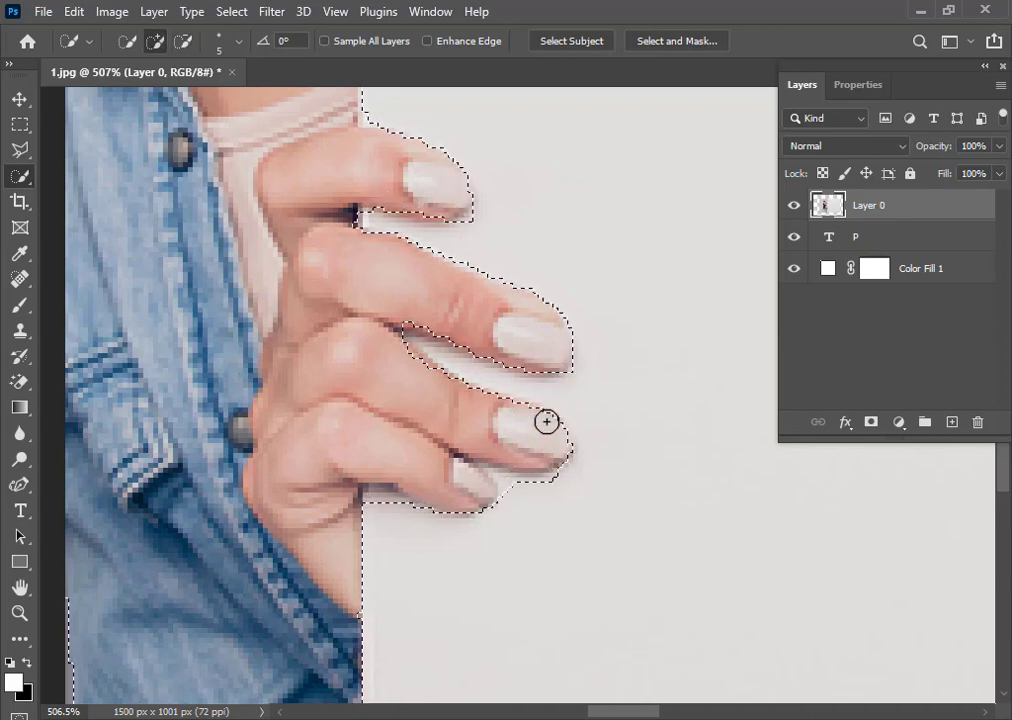
{"action": "left_click", "coordinate": [517, 483], "text": "alt"}
{"action": "left_click", "coordinate": [542, 454]}
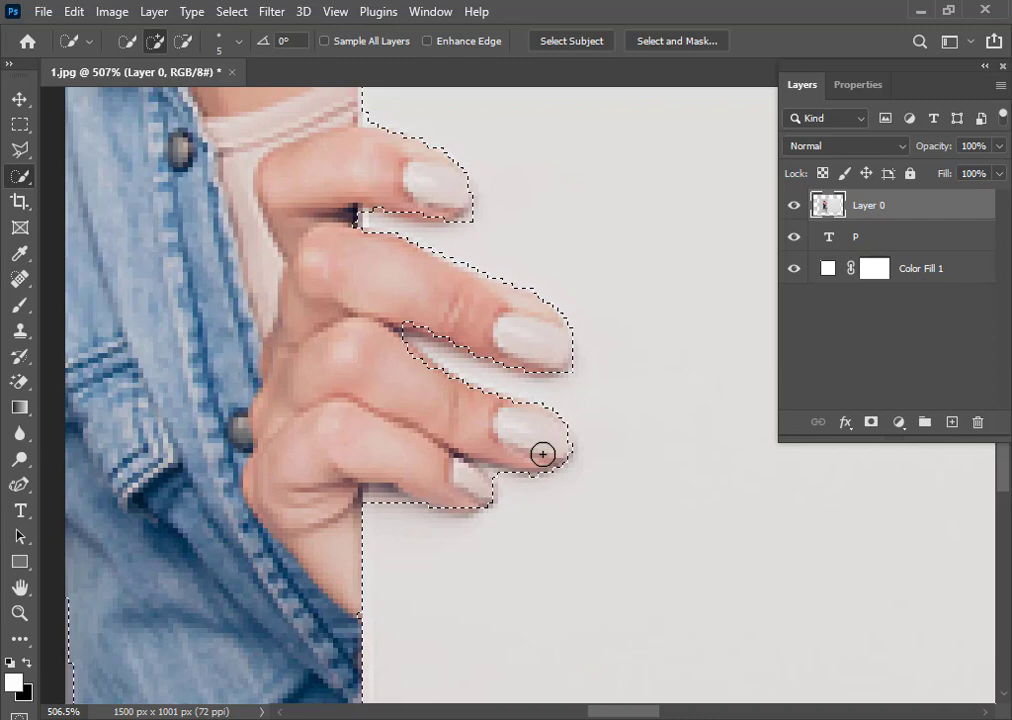
{"action": "left_click", "coordinate": [382, 505], "text": "alt"}
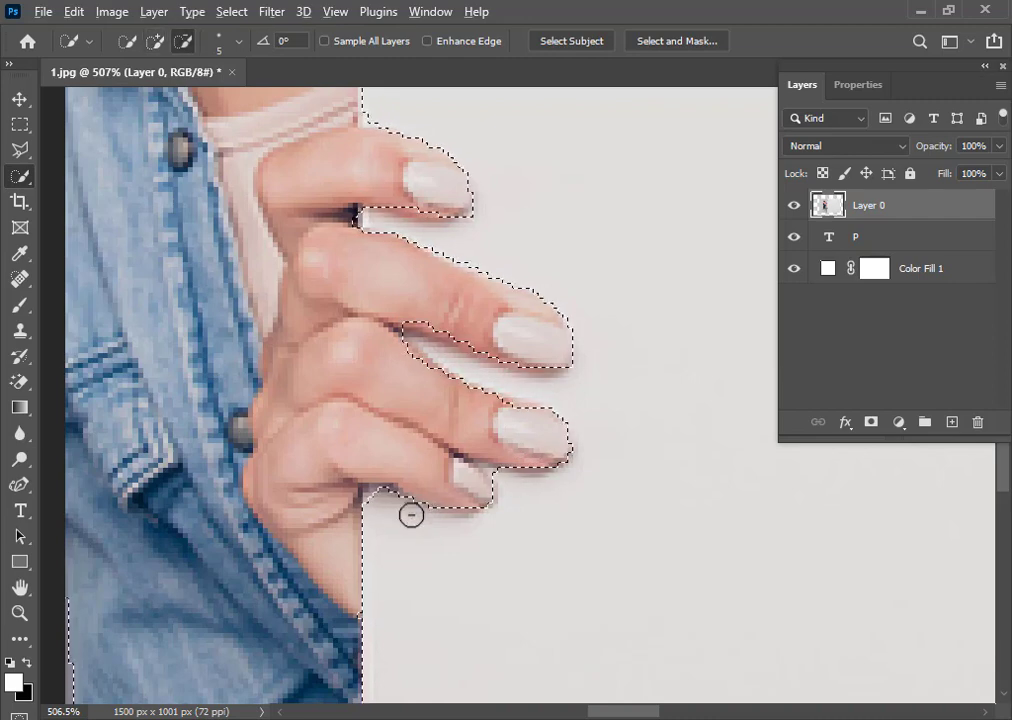
Subtract the wall areas beside and beneath the raised hand's fingers from the selection with the Quick Selection tool
{"action": "scroll", "coordinate": [346, 618], "scroll_direction": "down", "scroll_amount": 4}
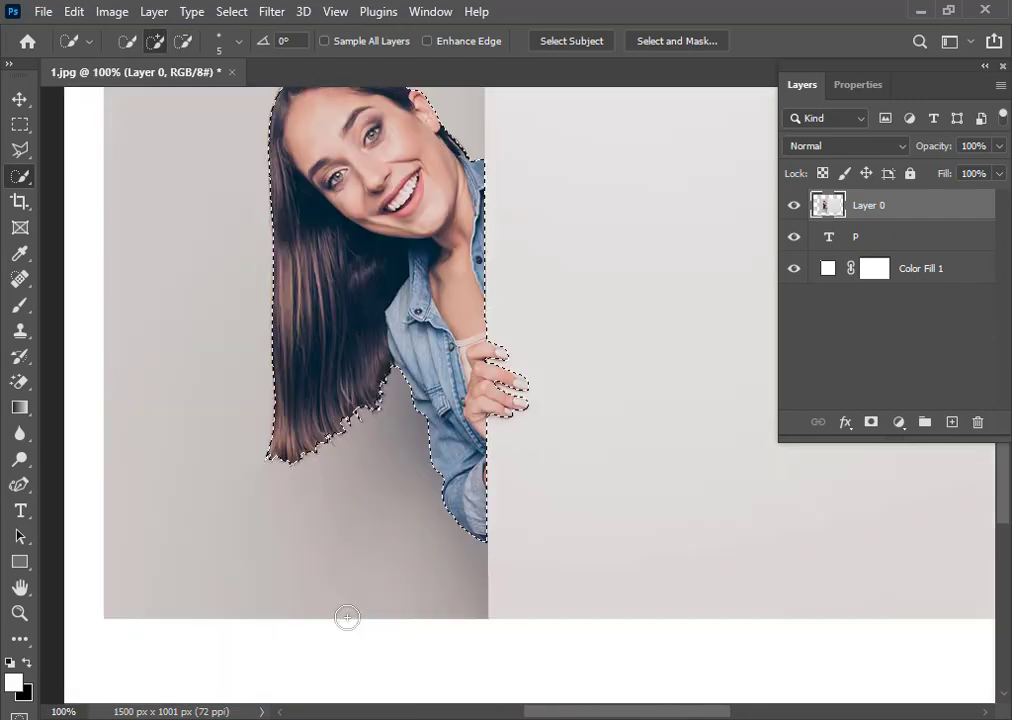
{"action": "scroll", "coordinate": [346, 618], "scroll_direction": "down", "scroll_amount": 1}
{"action": "key", "text": "z"}
{"action": "left_click_drag", "start_coordinate": [470, 124], "coordinate": [522, 160]}
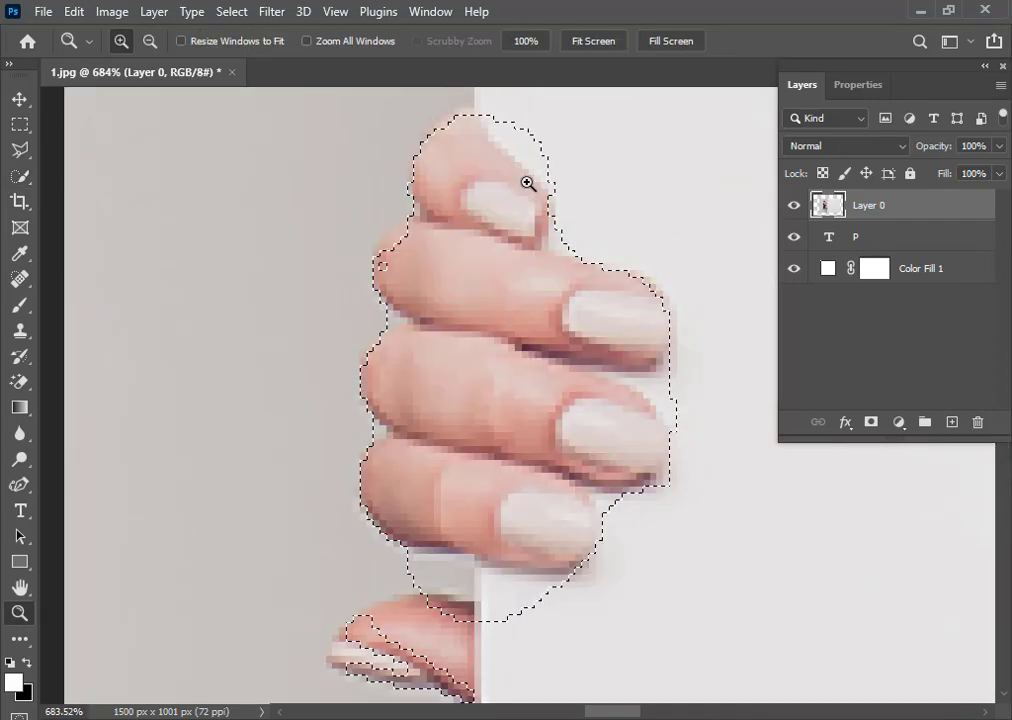
{"action": "left_click", "coordinate": [20, 178]}
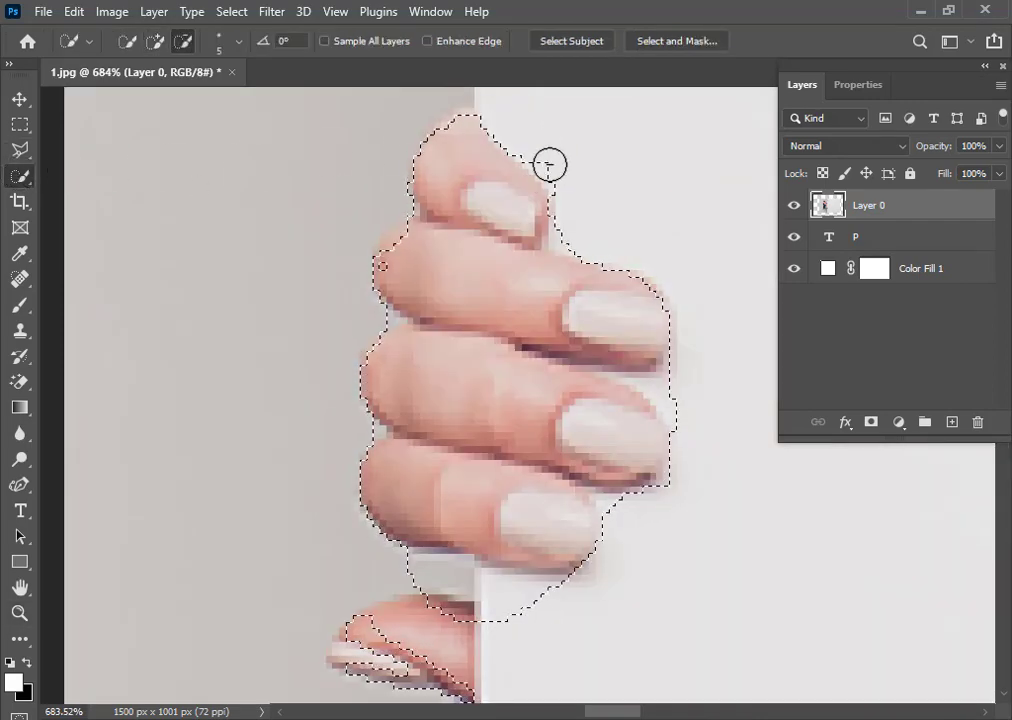
{"action": "left_click_drag", "start_coordinate": [652, 376], "coordinate": [680, 427]}
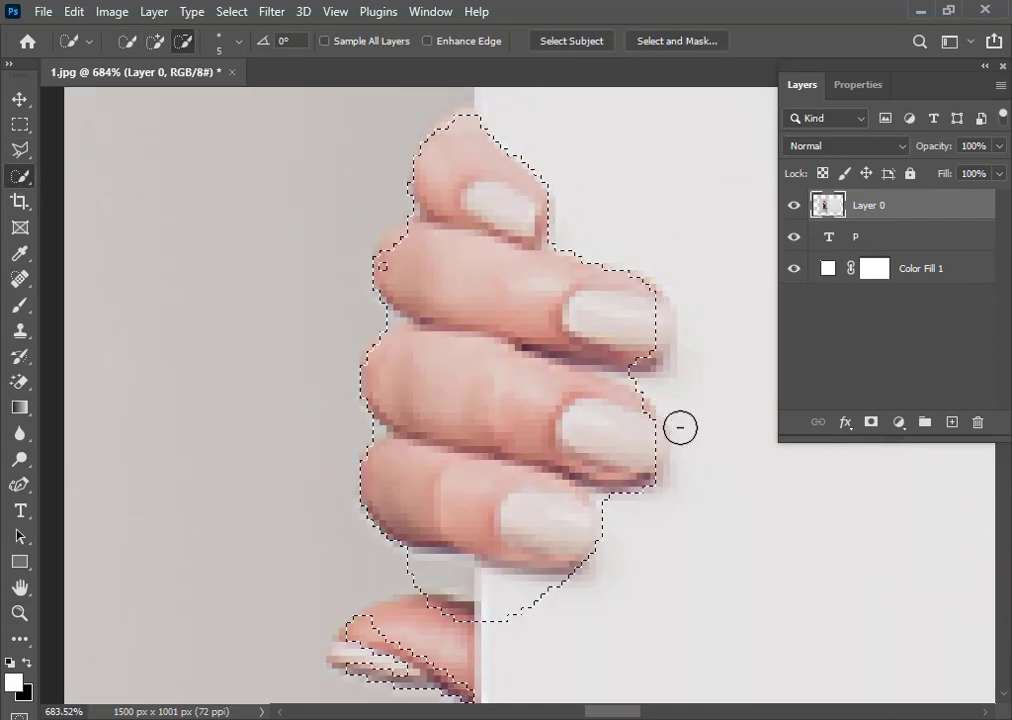
{"action": "mouse_move", "coordinate": [610, 515]}
{"action": "left_mouse_down"}
{"action": "mouse_move", "coordinate": [556, 618]}
{"action": "mouse_move", "coordinate": [446, 590]}
{"action": "mouse_move", "coordinate": [408, 566]}
{"action": "left_mouse_up"}
Add the raised hand's thumb to the selection with the Quick Selection tool
{"action": "key", "text": "ctrl+minus"}
{"action": "key", "text": "ctrl+minus"}
{"action": "key", "text": "ctrl+minus"}
{"action": "key", "text": "ctrl+minus"}
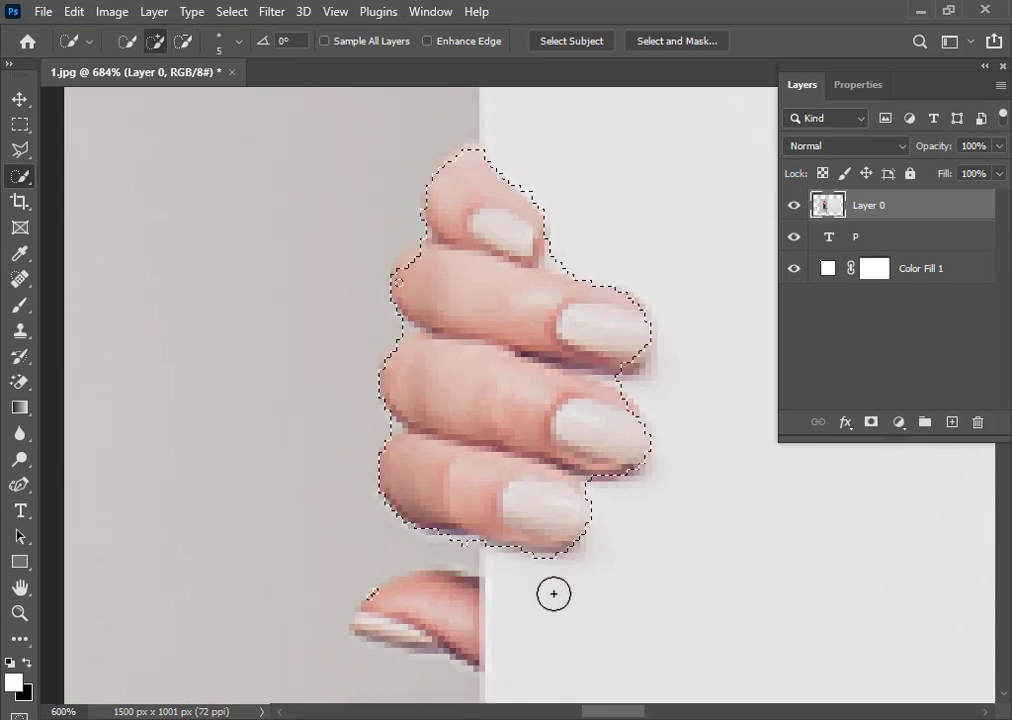
{"action": "mouse_move", "coordinate": [452, 506]}
{"action": "left_mouse_down"}
{"action": "mouse_move", "coordinate": [492, 511]}
{"action": "mouse_move", "coordinate": [494, 523]}
{"action": "mouse_move", "coordinate": [455, 506]}
{"action": "mouse_move", "coordinate": [491, 500]}
{"action": "mouse_move", "coordinate": [485, 493]}
{"action": "mouse_move", "coordinate": [440, 508]}
{"action": "mouse_move", "coordinate": [477, 531]}
{"action": "left_mouse_up"}
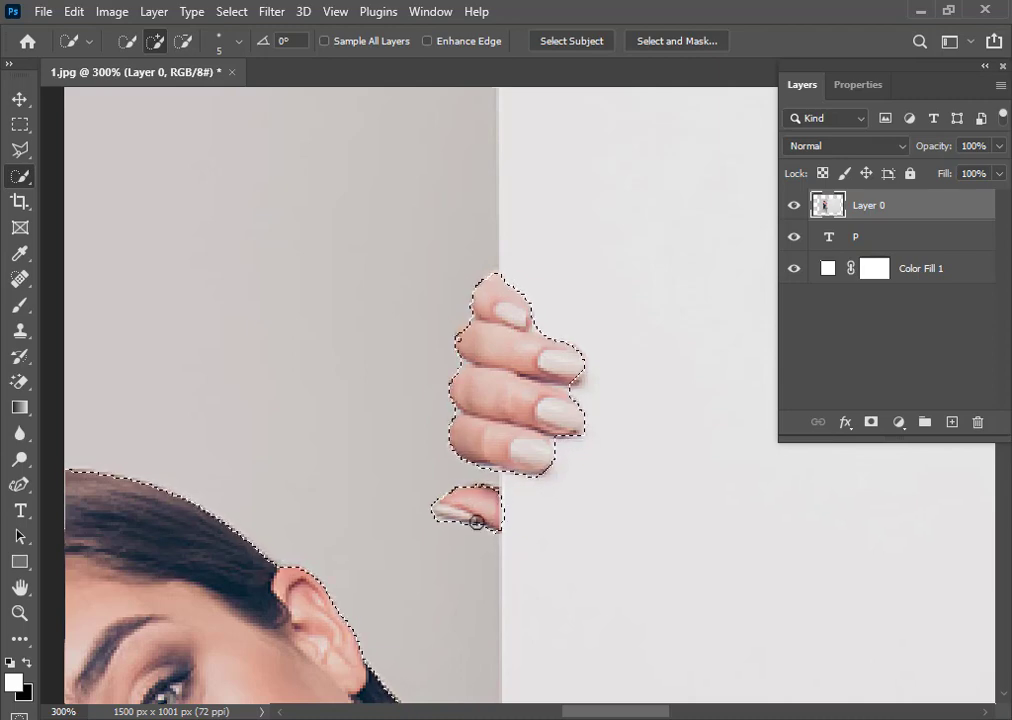
Enlarge the Quick Selection brush to 35 and add a layer mask to Layer 0 from the selection of the woman
{"action": "key", "text": "ctrl+minus"}
{"action": "key", "text": "ctrl+minus"}
{"action": "key", "text": "ctrl+minus"}
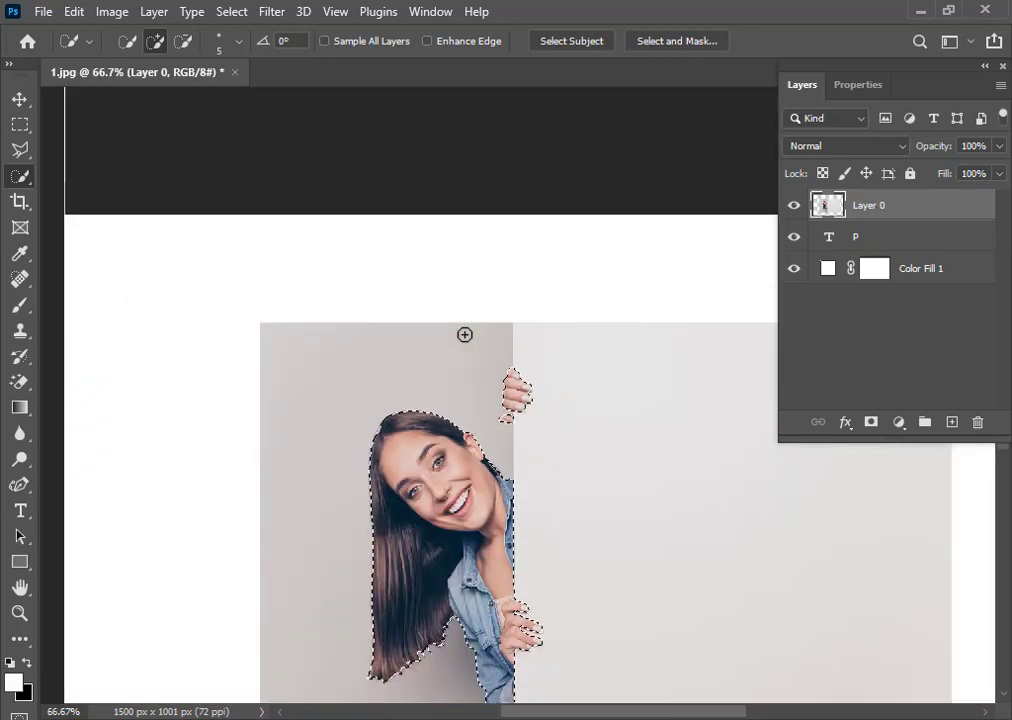
{"action": "key", "text": "ctrl+minus"}
{"action": "key", "text": "bracketright"}
{"action": "key", "text": "bracketright"}
{"action": "key", "text": "bracketright"}
{"action": "key", "text": "bracketright"}
{"action": "key", "text": "bracketright"}
{"action": "key", "text": "bracketright"}
{"action": "key", "text": "bracketright"}
{"action": "key", "text": "bracketright"}
{"action": "key", "text": "bracketright"}
{"action": "key", "text": "bracketright"}
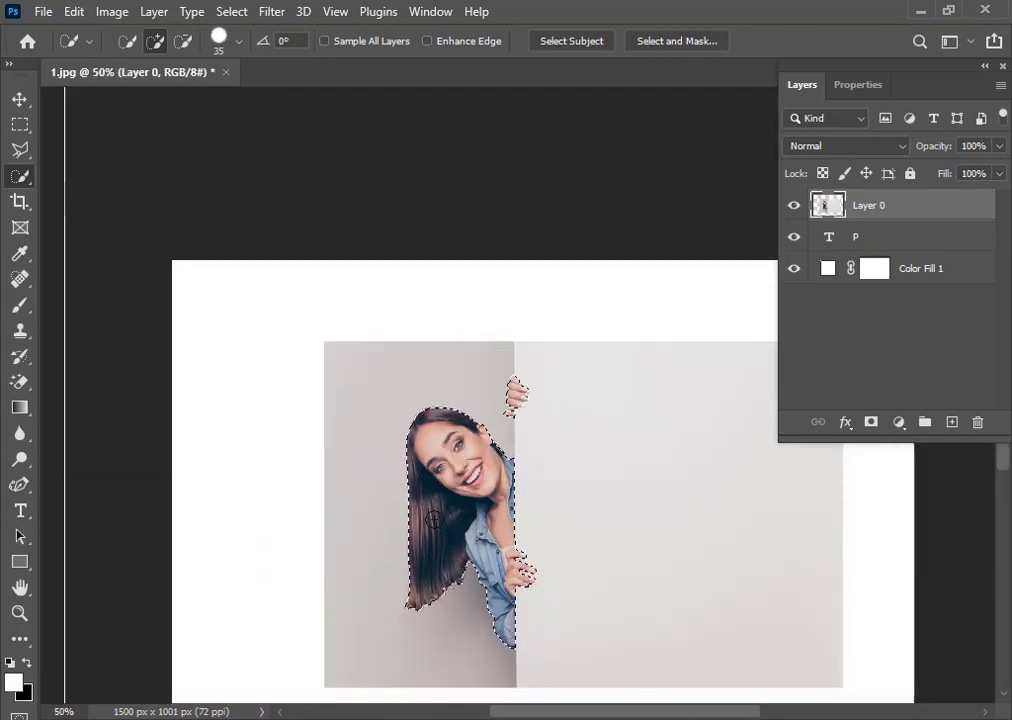
{"action": "left_click", "coordinate": [873, 423]}
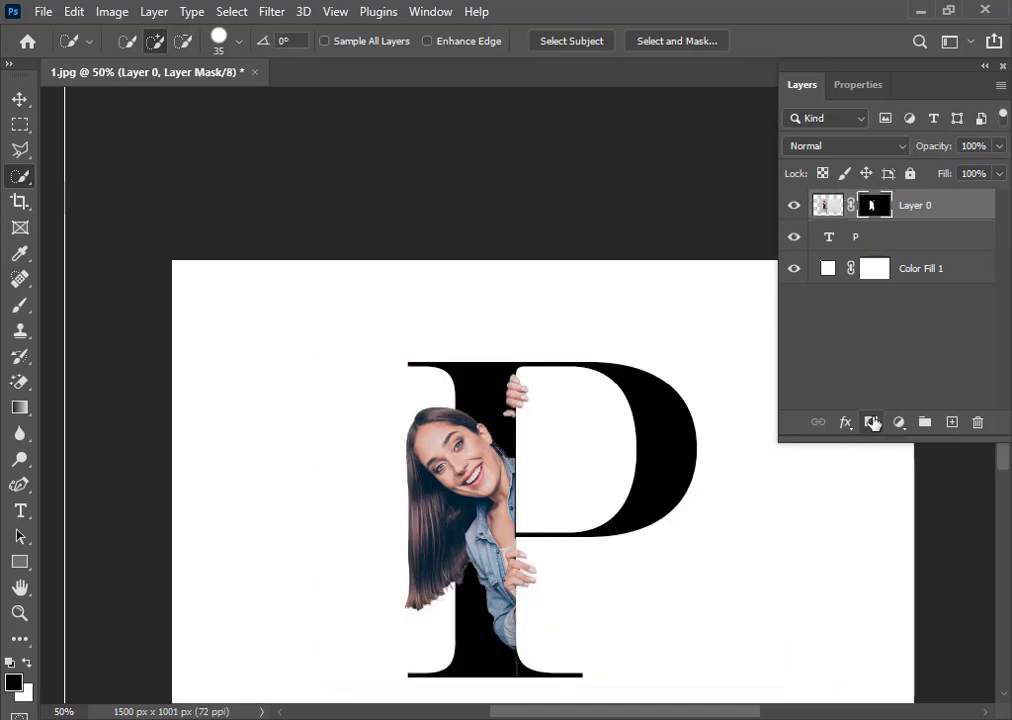
Clip Layer 0 to the P text layer and duplicate it unclipped above, keeping the clipped original selected
{"action": "key", "text": "ctrl+minus"}
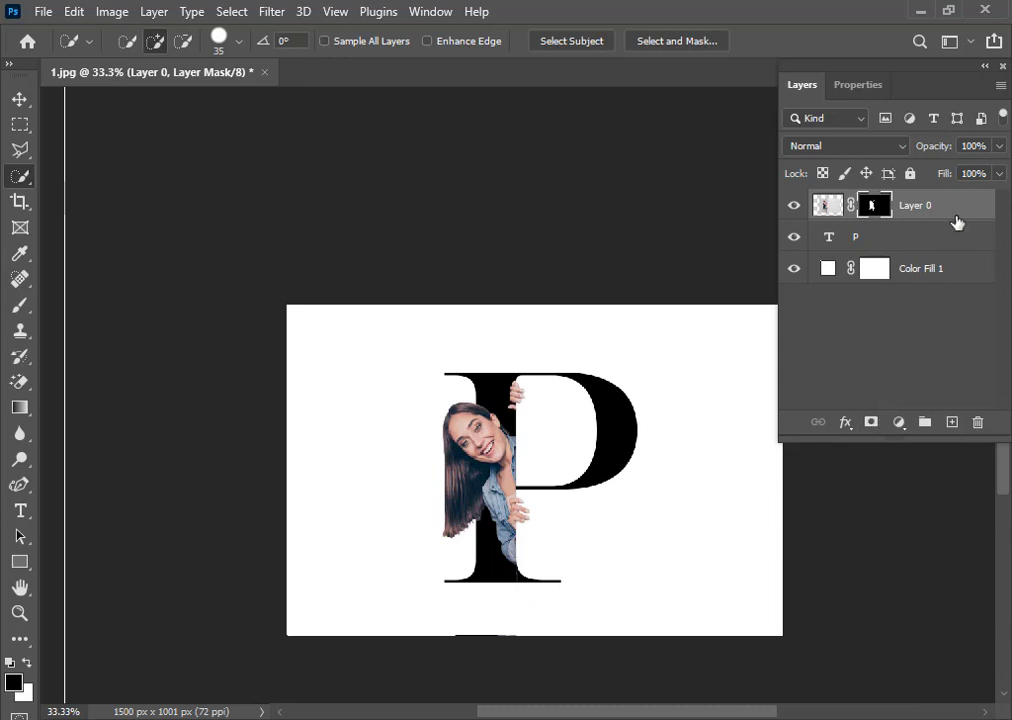
{"action": "left_click", "coordinate": [954, 219], "text": "alt"}
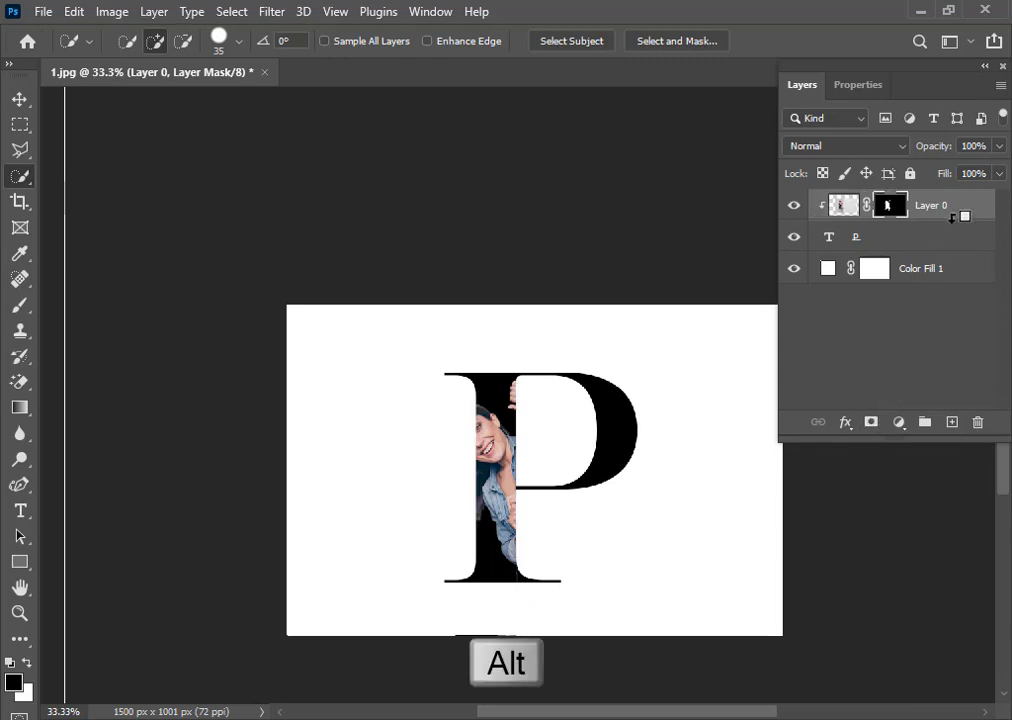
{"action": "key", "text": "ctrl+j"}
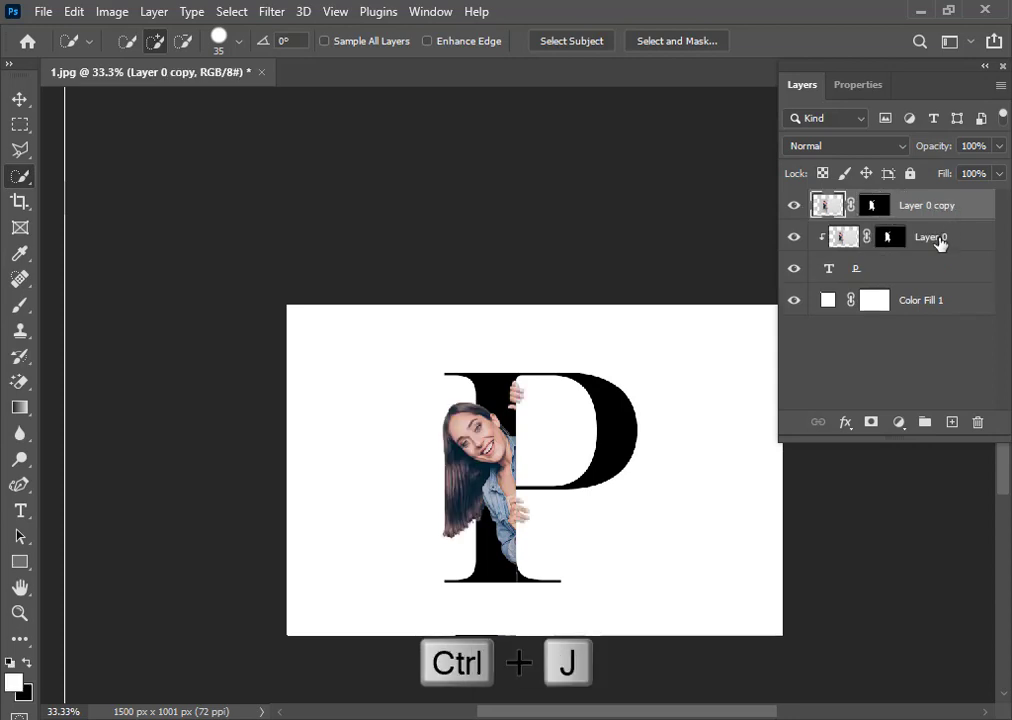
{"action": "left_click", "coordinate": [940, 240]}
{"action": "left_click", "coordinate": [900, 424]}
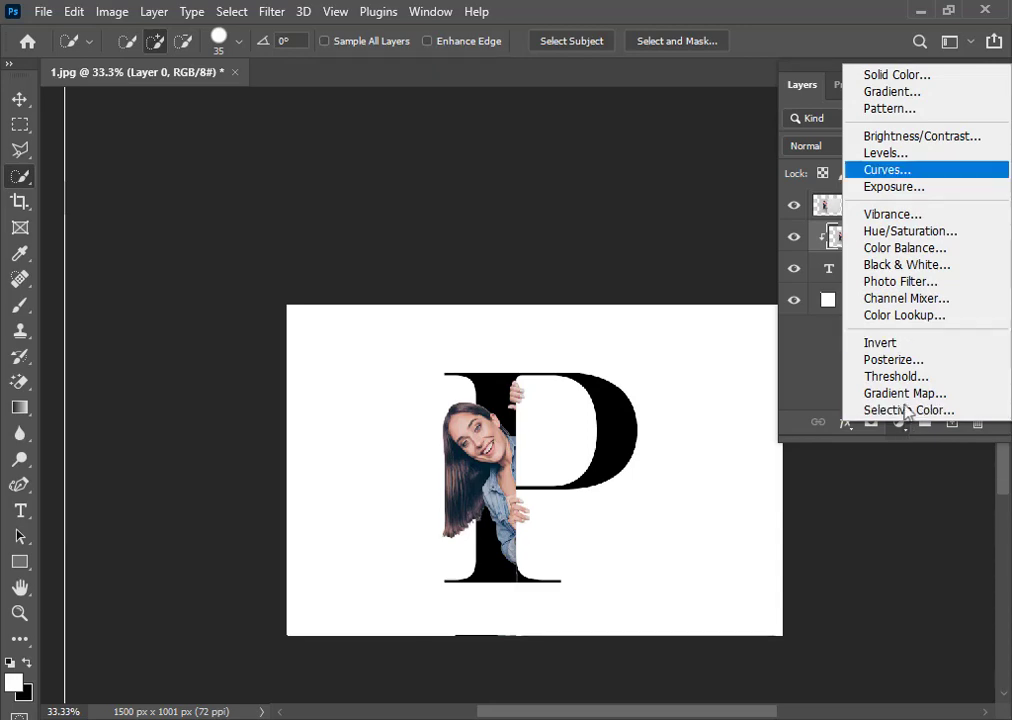
{"action": "left_click", "coordinate": [900, 76]}
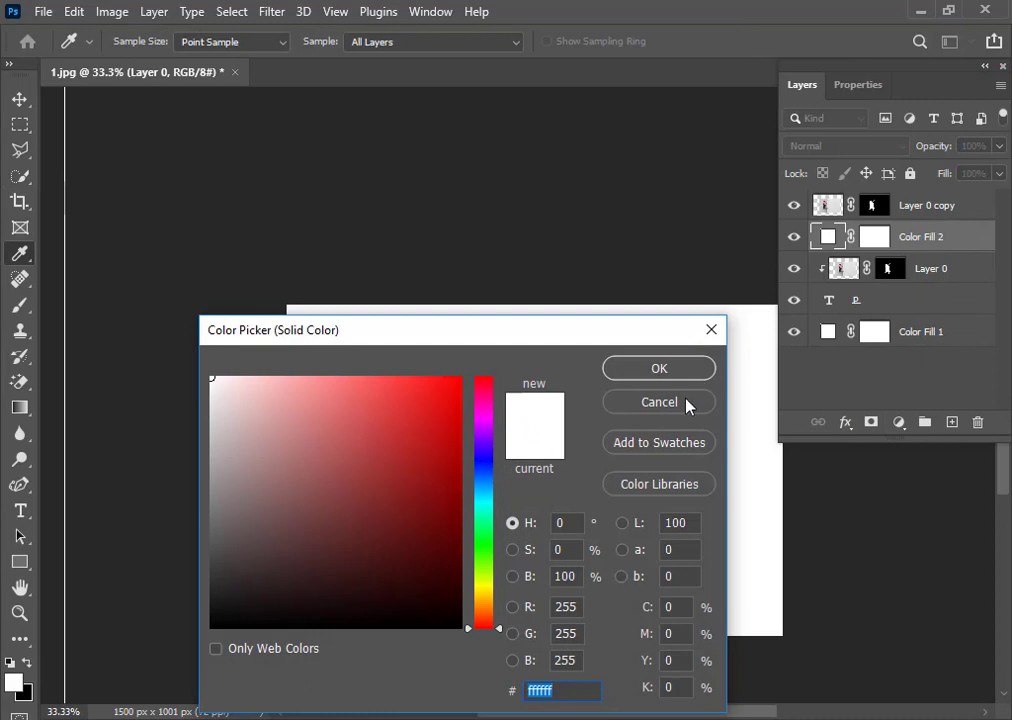
{"action": "left_click", "coordinate": [659, 402]}
Add a black Normal drop shadow to Layer 0: opacity 15%, angle 75°, distance 0 px, spread 35%, size 13 px, noise 3%
{"action": "left_click", "coordinate": [845, 423]}
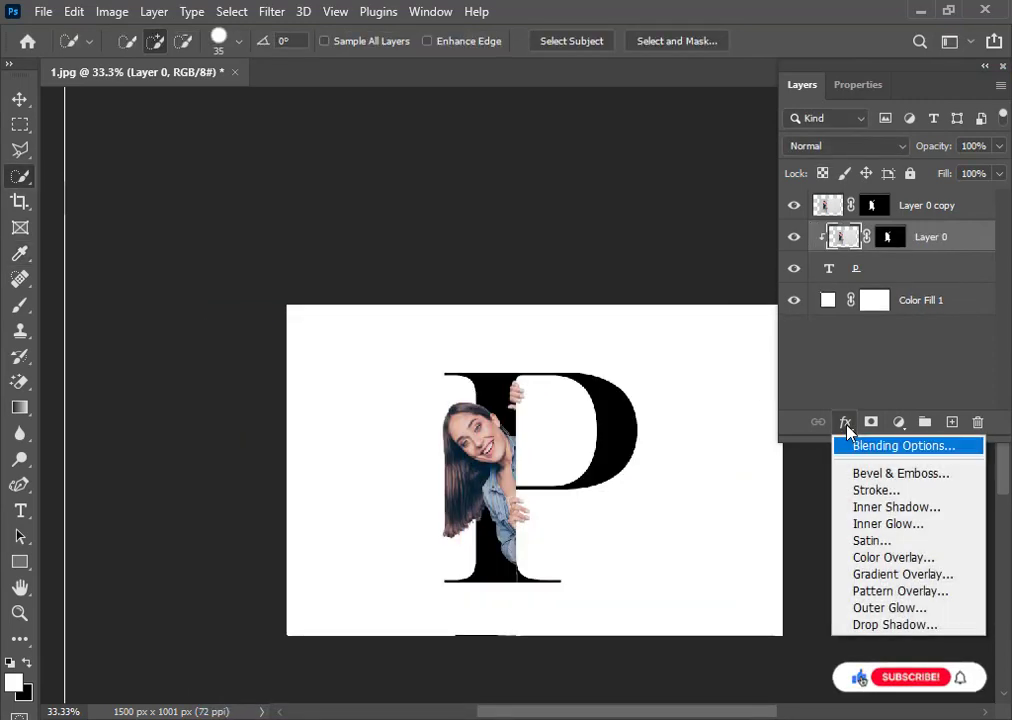
{"action": "left_click", "coordinate": [890, 625]}
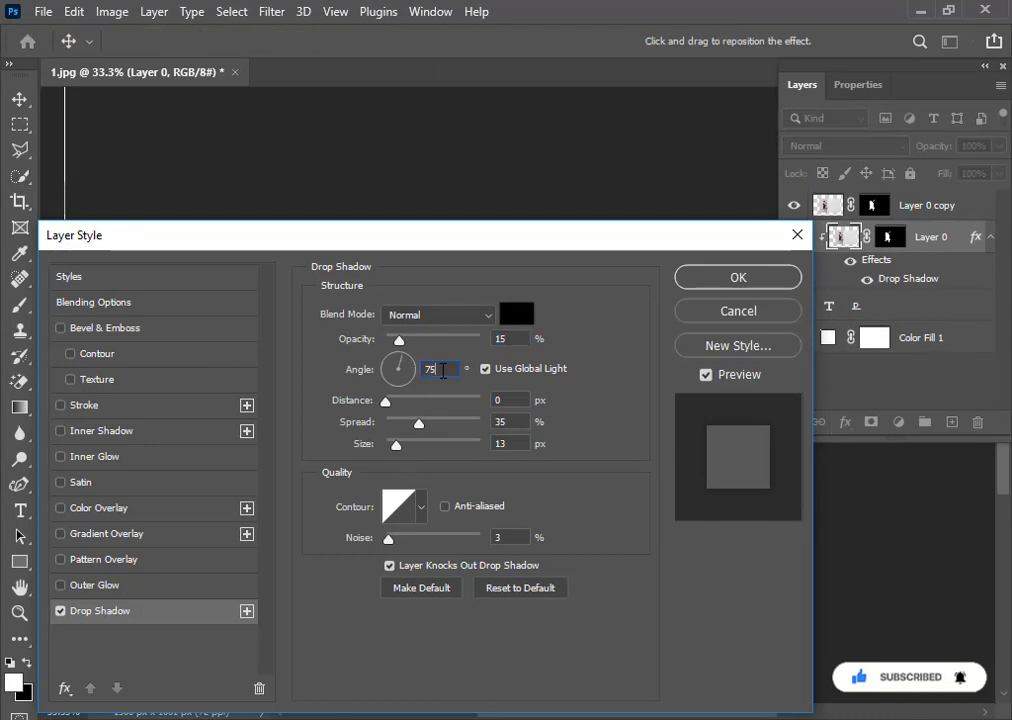
{"action": "left_click_drag", "start_coordinate": [549, 241], "coordinate": [573, 366]}
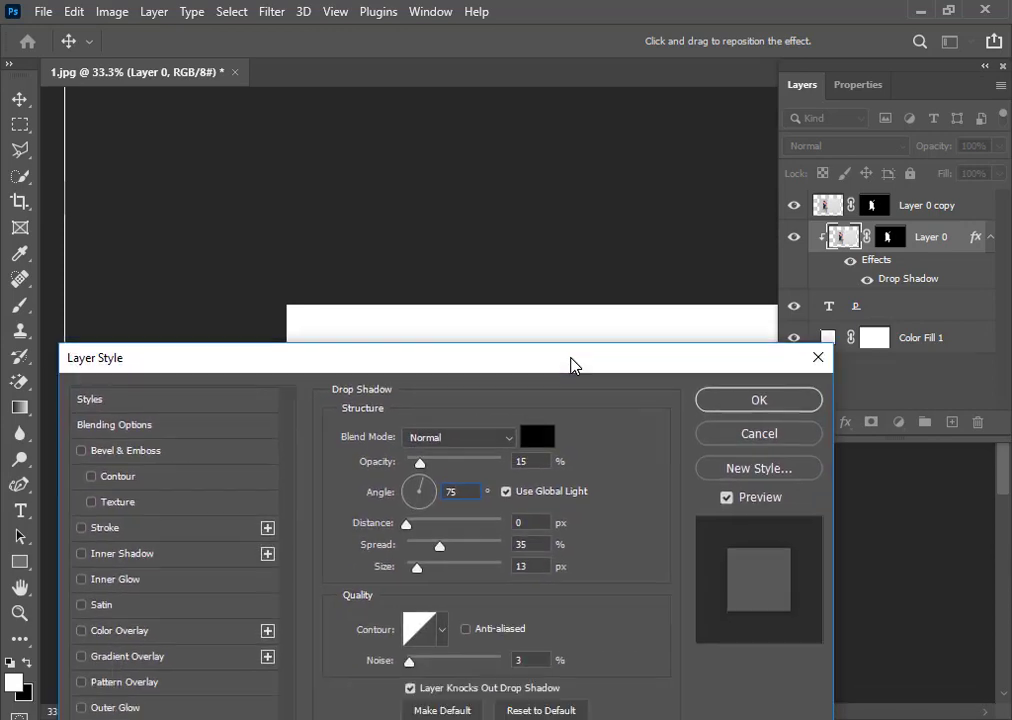
{"action": "left_click", "coordinate": [737, 405]}
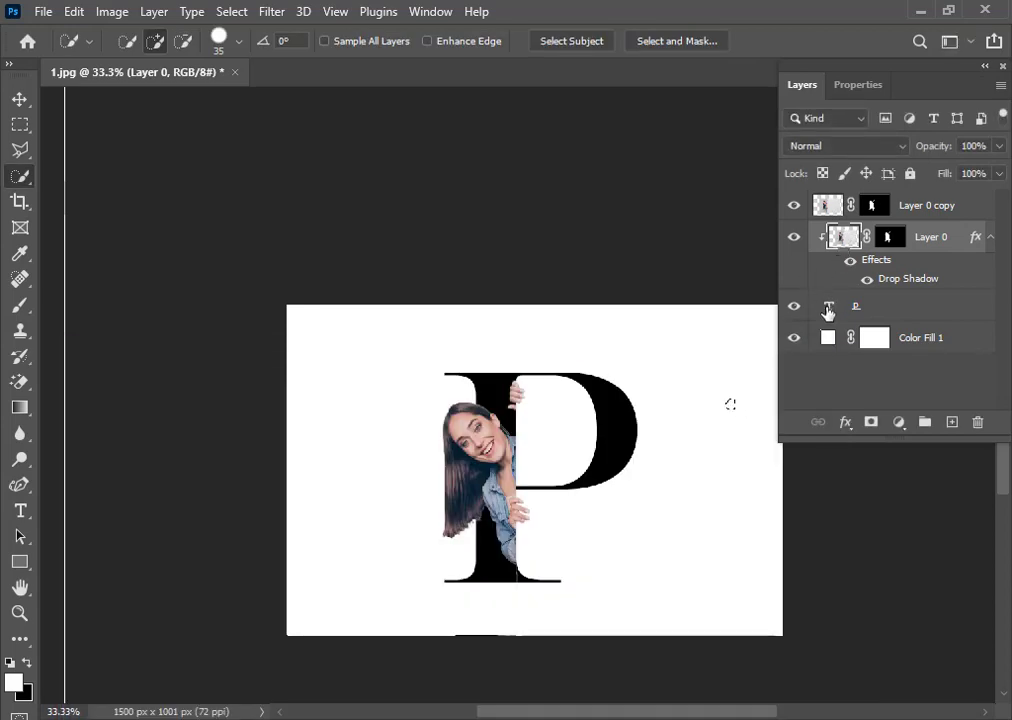
Select the P text layer and set the foreground color to a grey-blue sampled from the woman's denim shirt
{"action": "left_click", "coordinate": [828, 312]}
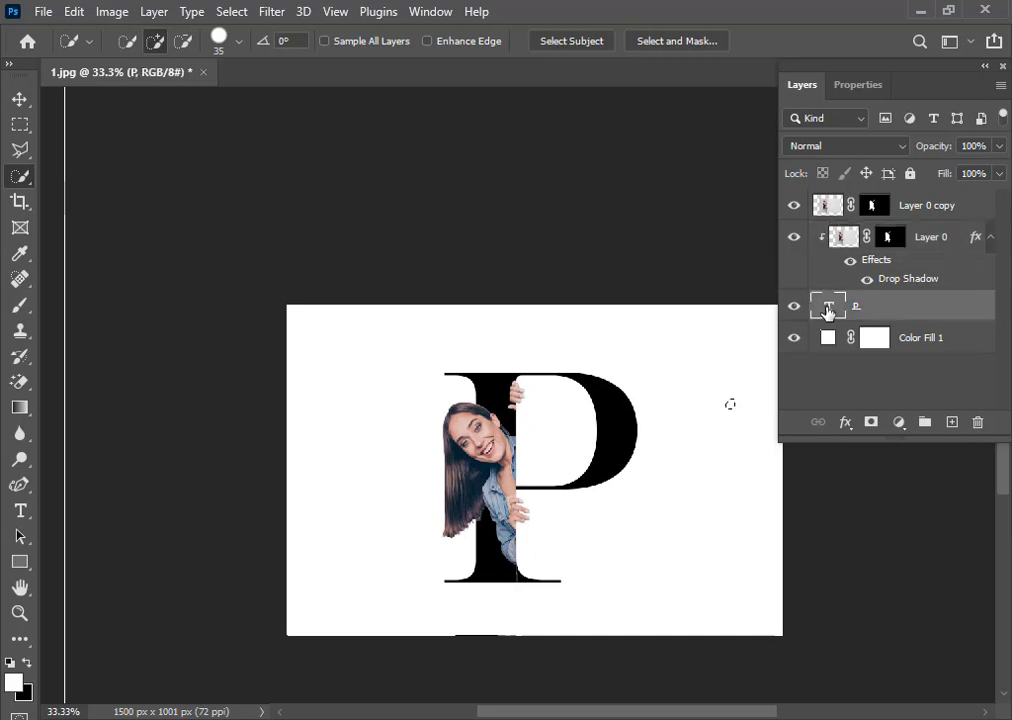
{"action": "left_click", "coordinate": [14, 686]}
{"action": "left_click_drag", "start_coordinate": [455, 345], "coordinate": [513, 586]}
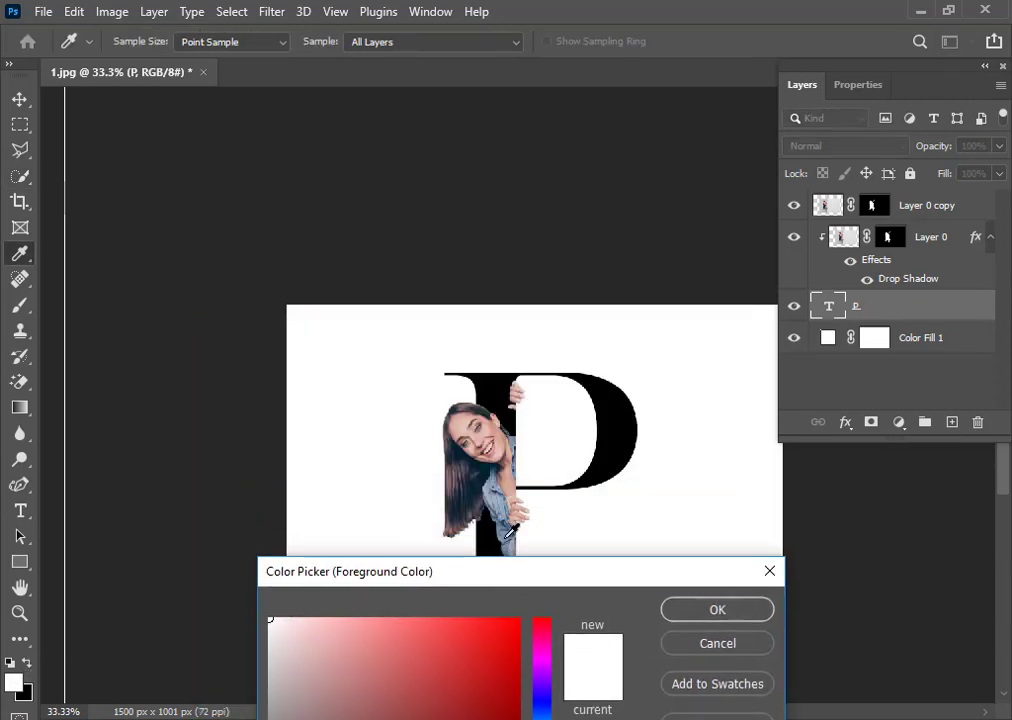
{"action": "left_click", "coordinate": [512, 536]}
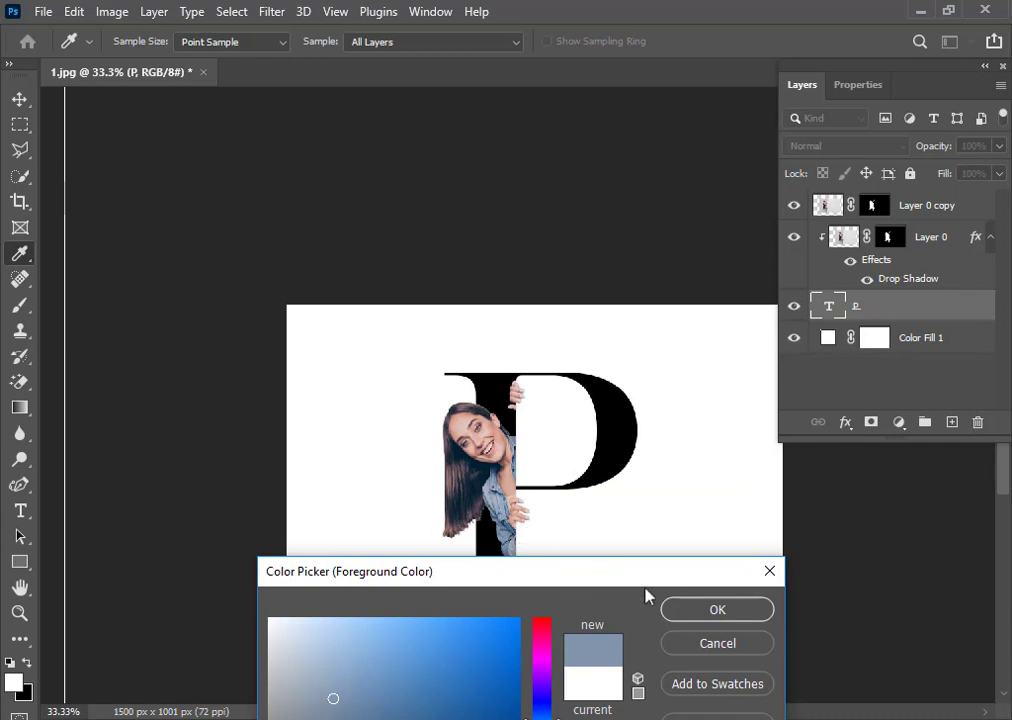
{"action": "left_click", "coordinate": [716, 612]}
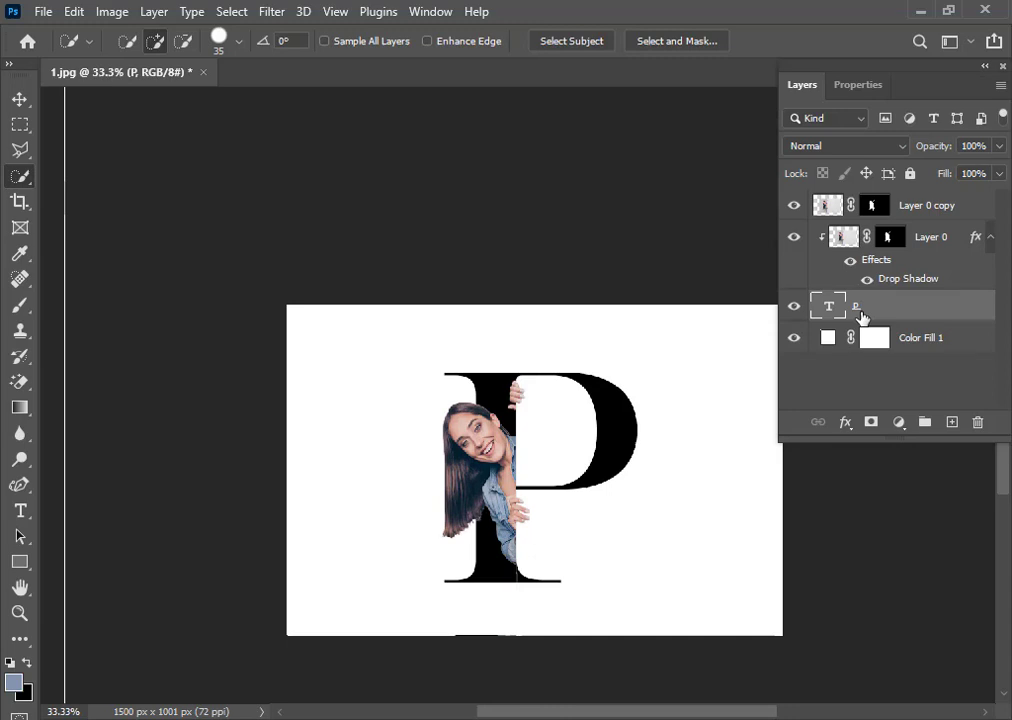
Recolor the letter P with the grey-blue foreground color and commit the text edit
{"action": "key", "text": "z"}
{"action": "left_click_drag", "start_coordinate": [673, 574], "coordinate": [655, 603]}
{"action": "key", "text": "ctrl+minus"}
{"action": "key", "text": "ctrl+minus"}
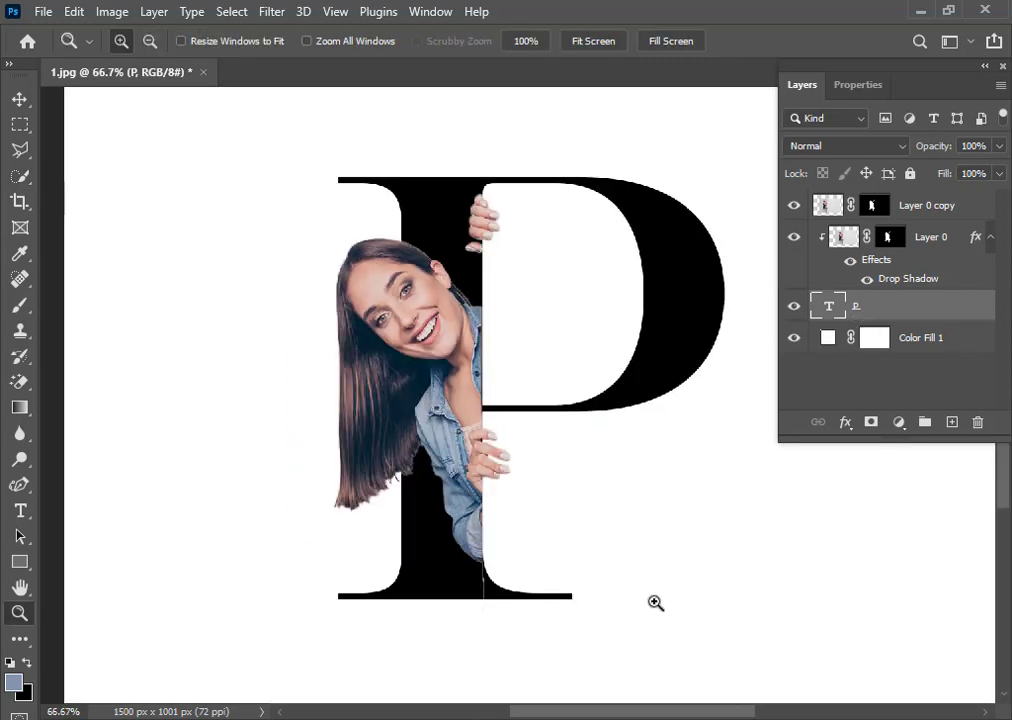
{"action": "double_click", "coordinate": [828, 309]}
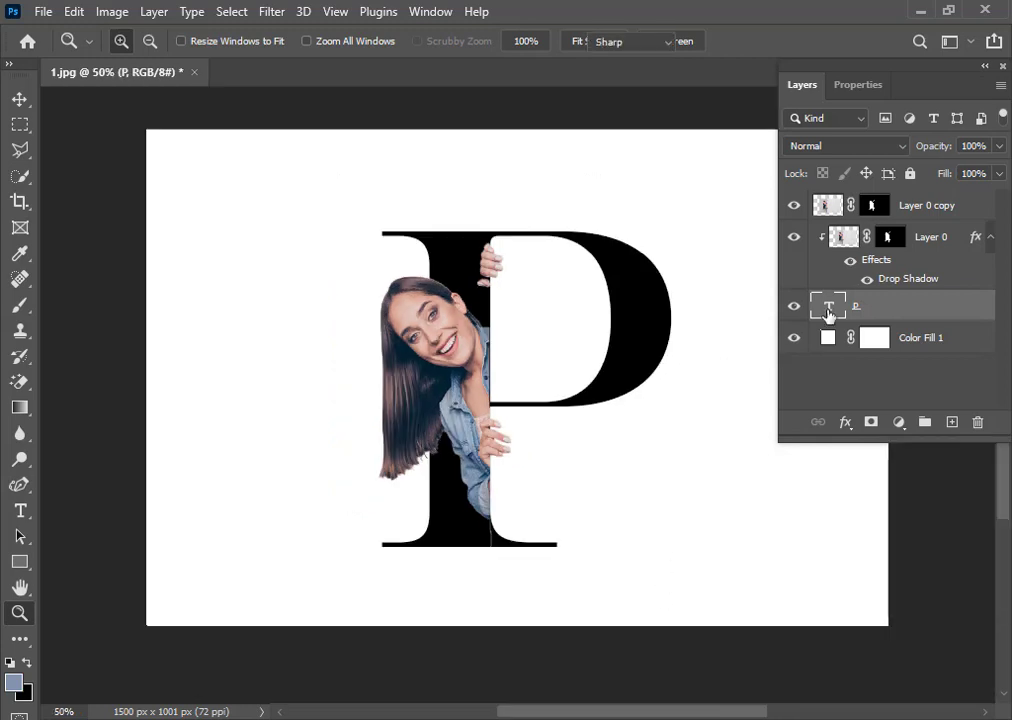
{"action": "left_click", "coordinate": [792, 43]}
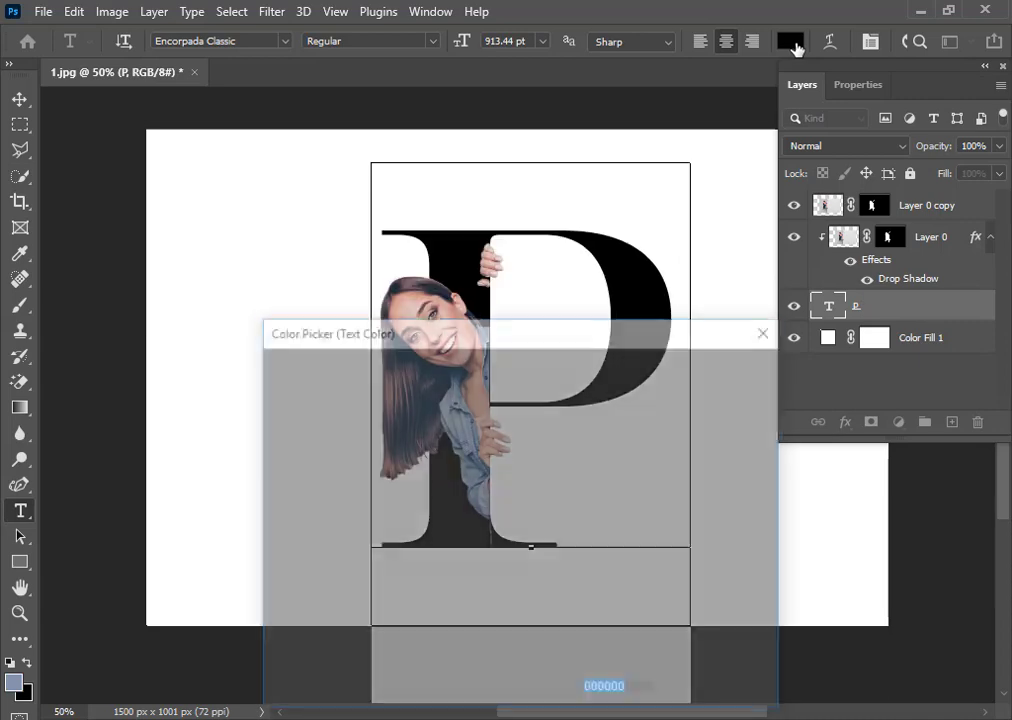
{"action": "left_click_drag", "start_coordinate": [532, 345], "coordinate": [522, 440]}
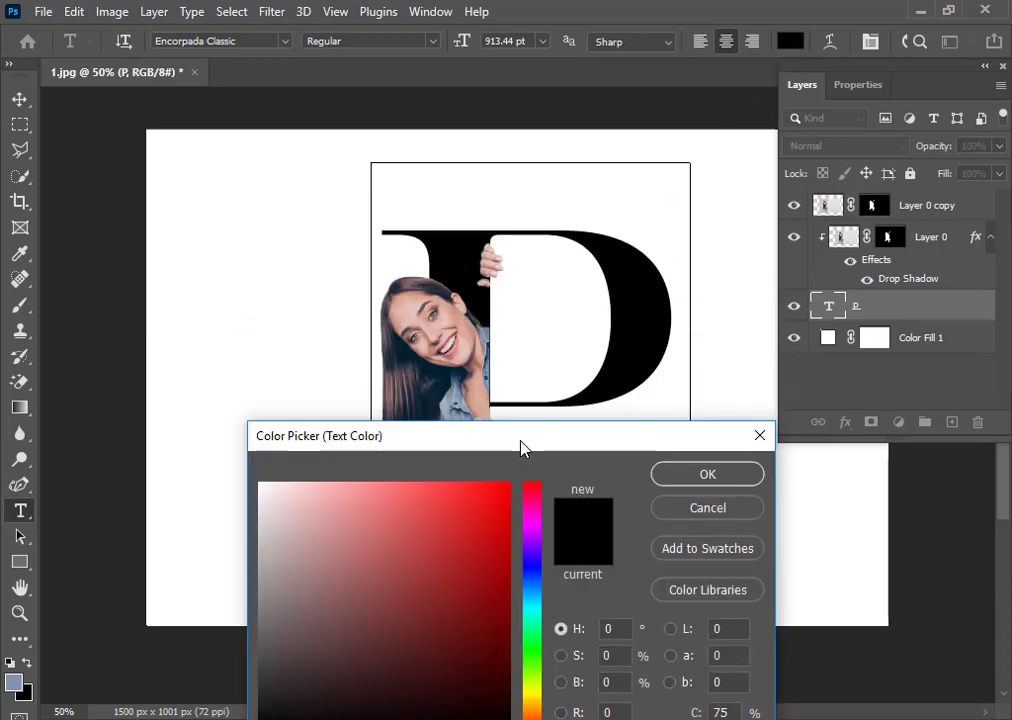
{"action": "left_click", "coordinate": [18, 680]}
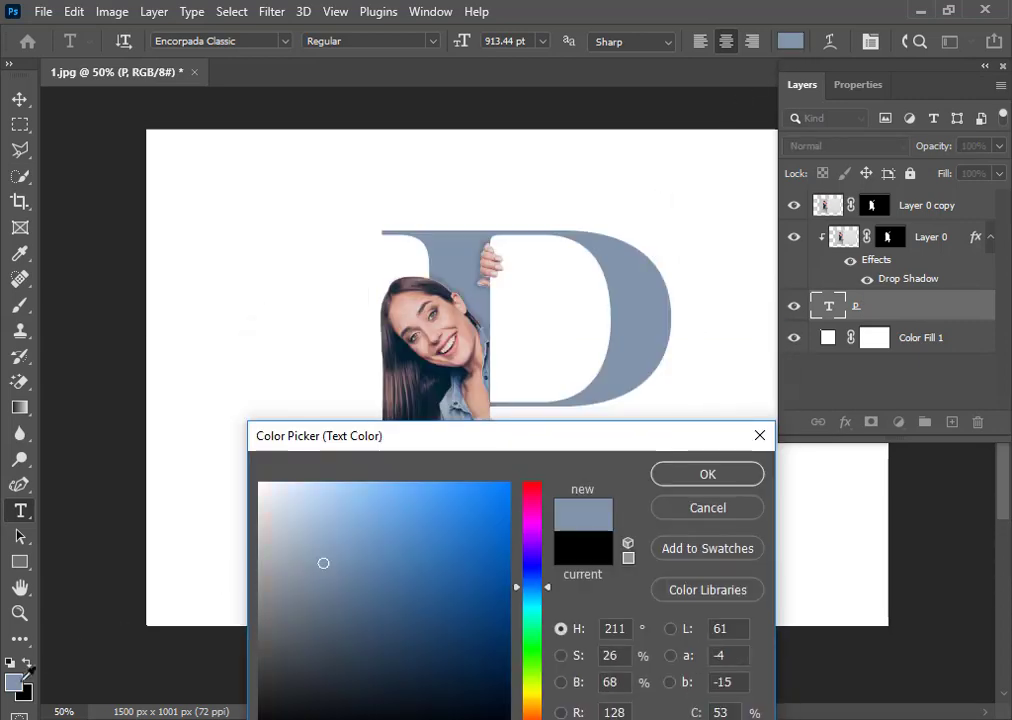
{"action": "left_click", "coordinate": [707, 474]}
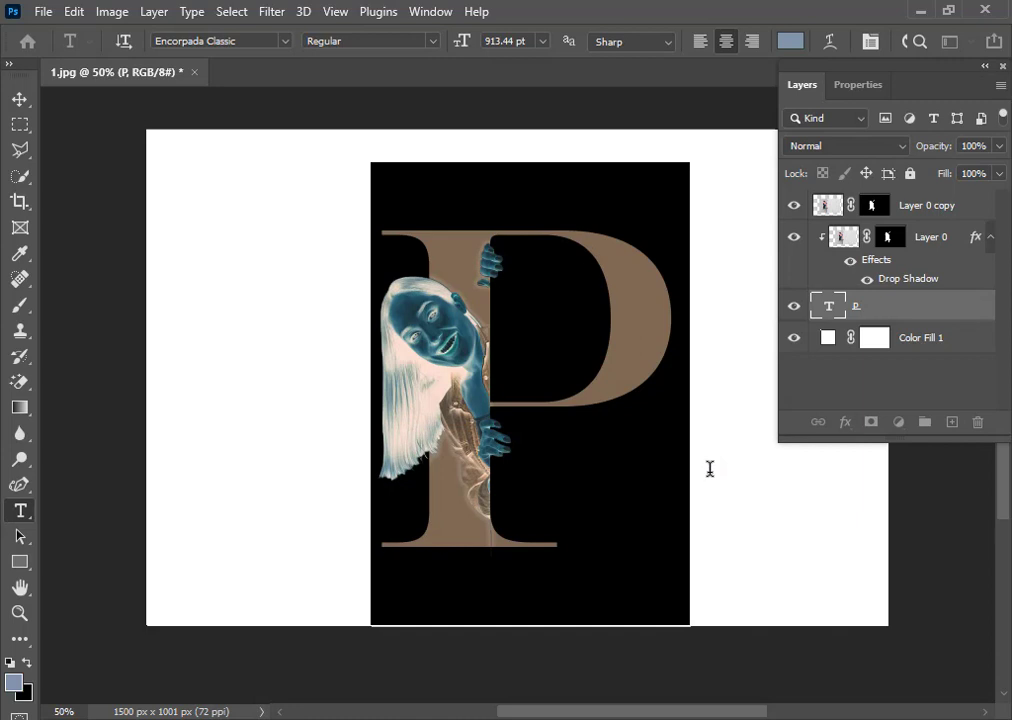
{"action": "left_click", "coordinate": [924, 238]}
Select the Layer 0 copy layer and inspect the composite of the woman and the letter
{"action": "key", "text": "z"}
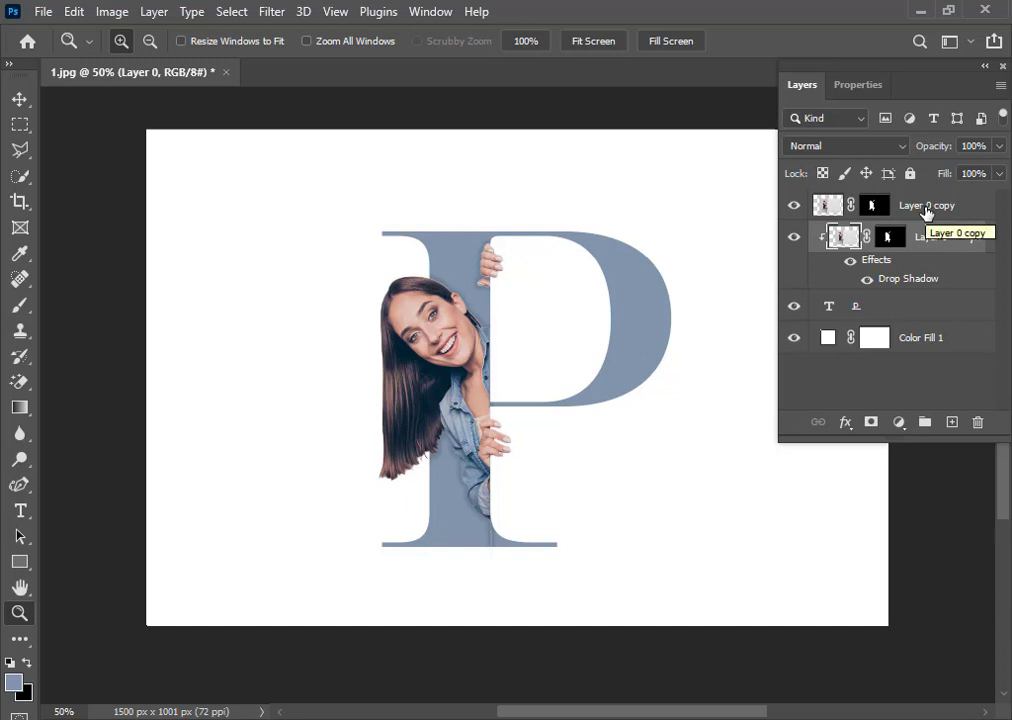
{"action": "left_click", "coordinate": [926, 210]}
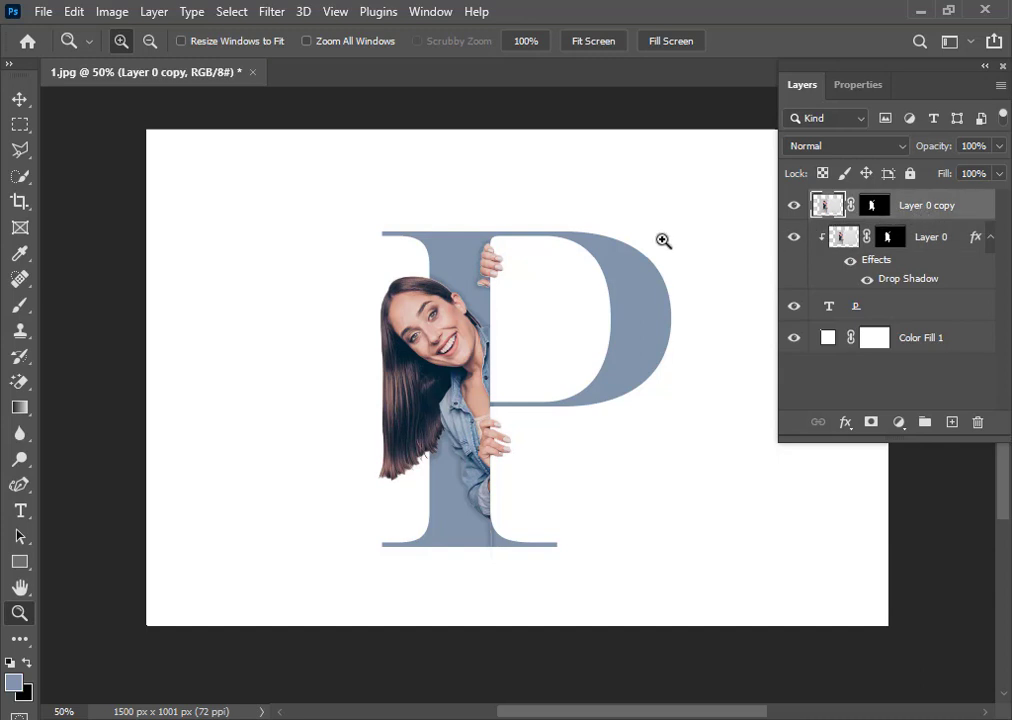
{"action": "key", "text": "ctrl+minus"}
{"action": "left_click_drag", "start_coordinate": [364, 219], "coordinate": [644, 519]}
{"action": "key", "text": "ctrl+minus"}
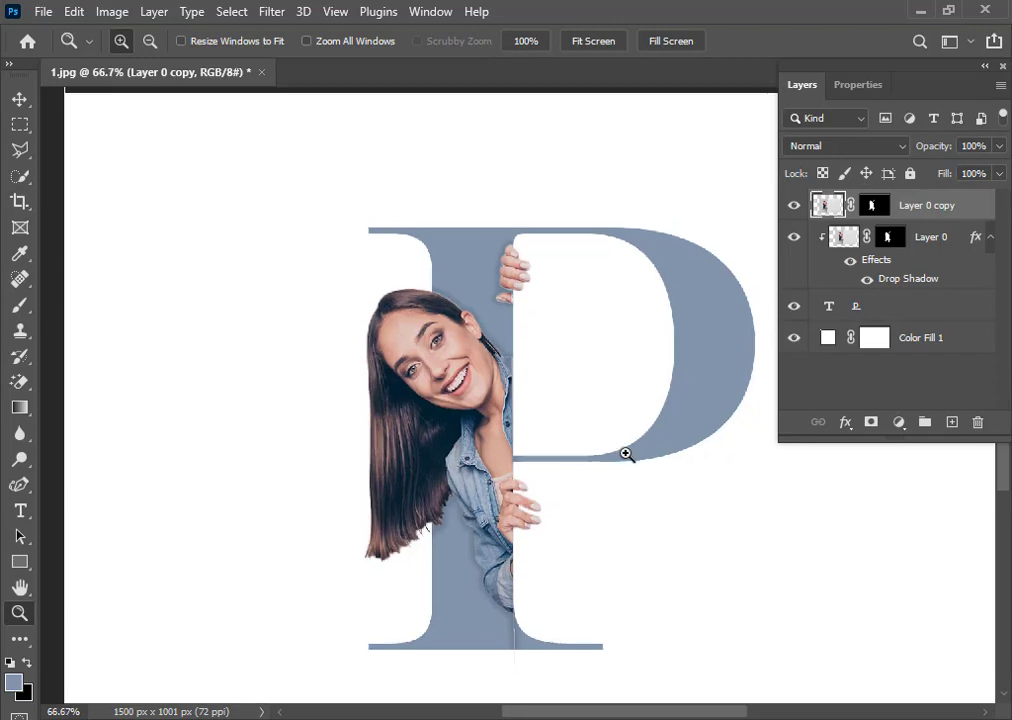
{"action": "key", "text": "ctrl+minus"}
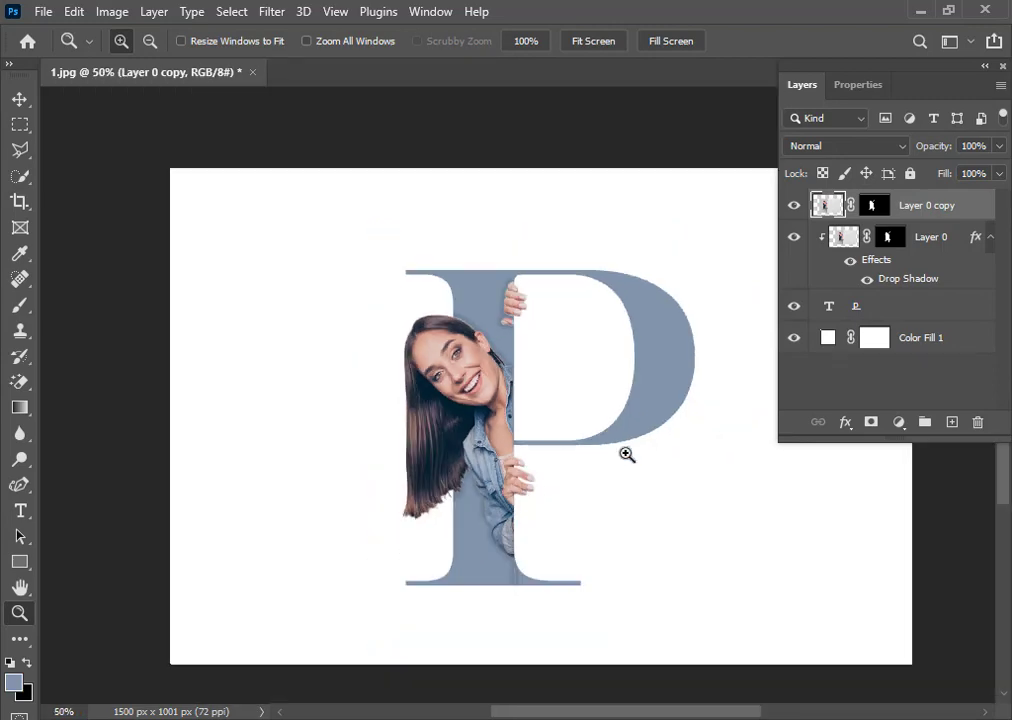
Change Layer 0's drop shadow to Multiply blend mode with distance 22 px, spread 0% and size 51 px
{"action": "double_click", "coordinate": [875, 263]}
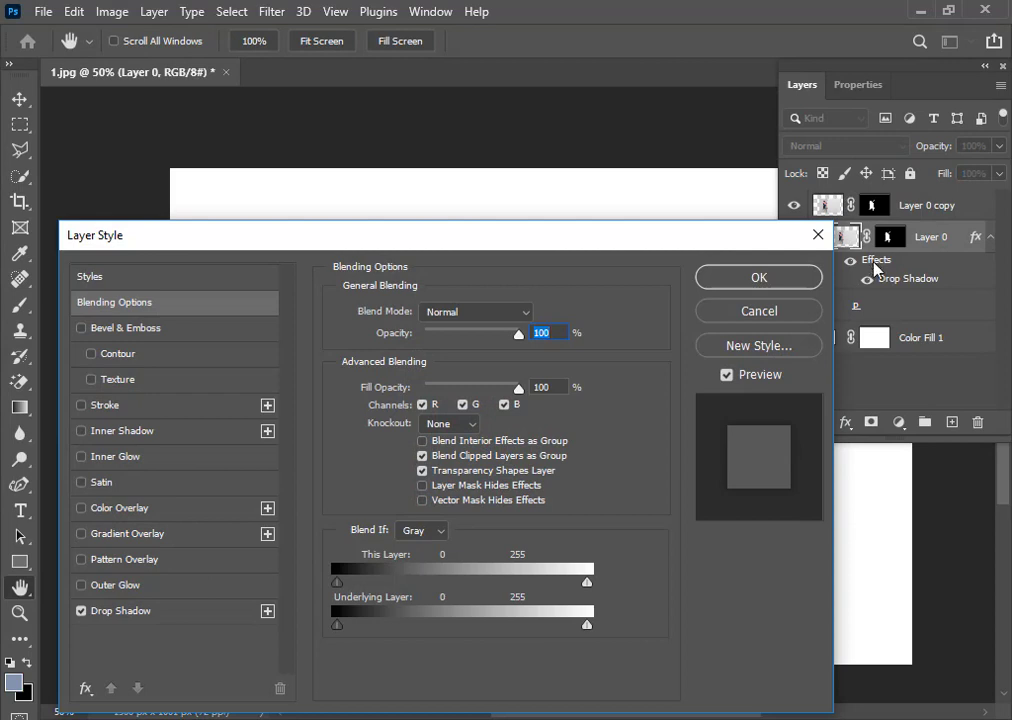
{"action": "left_click", "coordinate": [150, 612]}
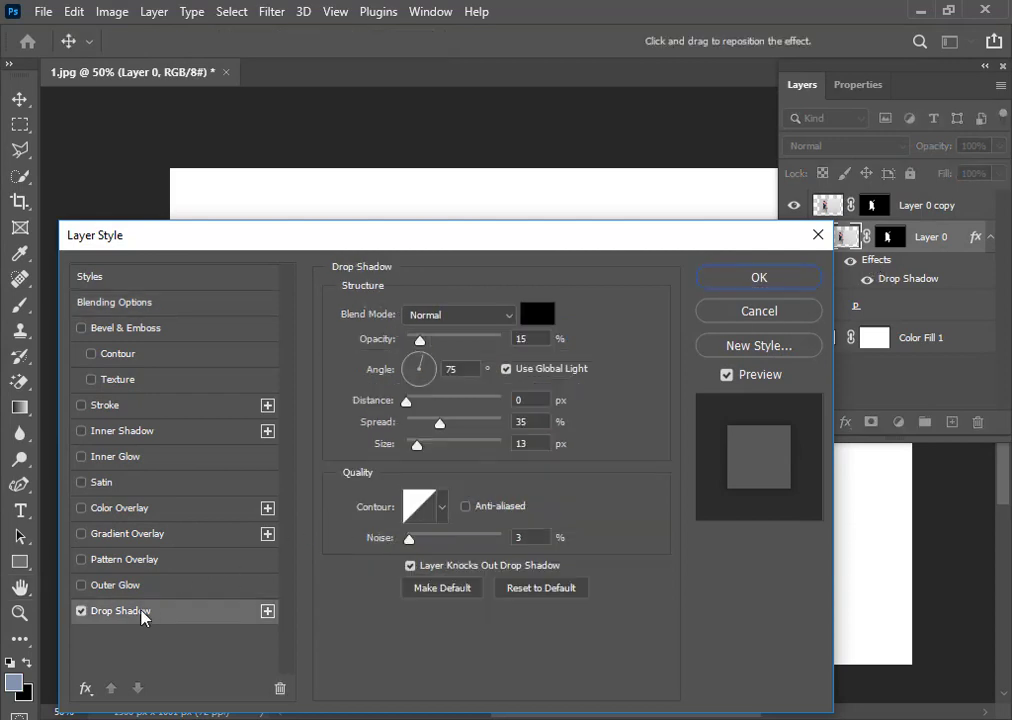
{"action": "left_click", "coordinate": [462, 316]}
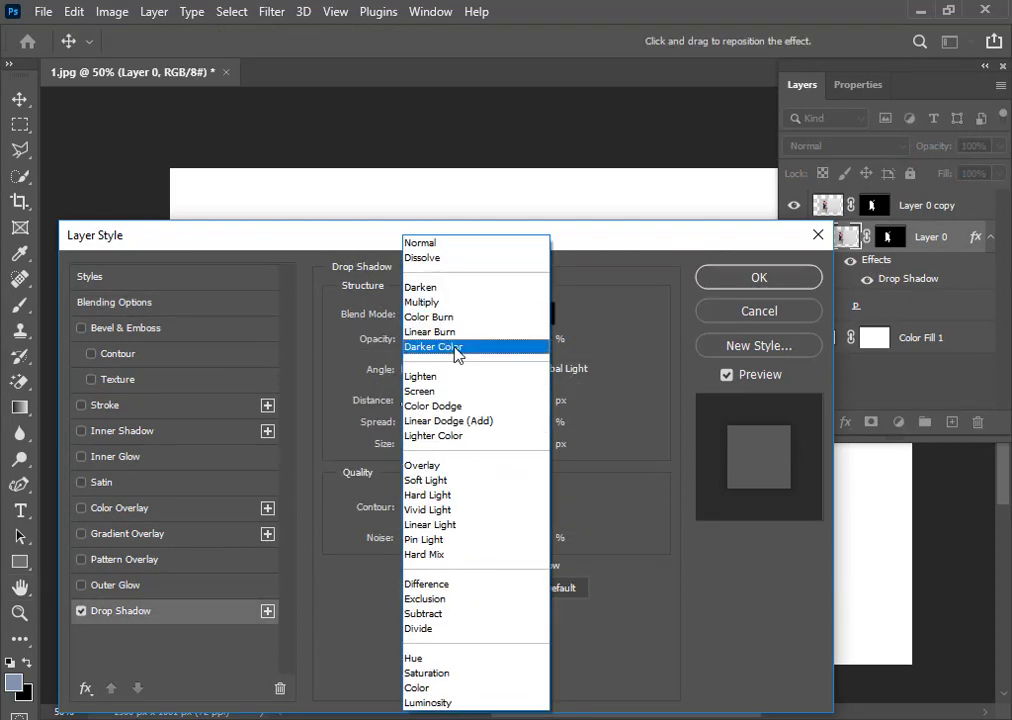
{"action": "left_click", "coordinate": [452, 302]}
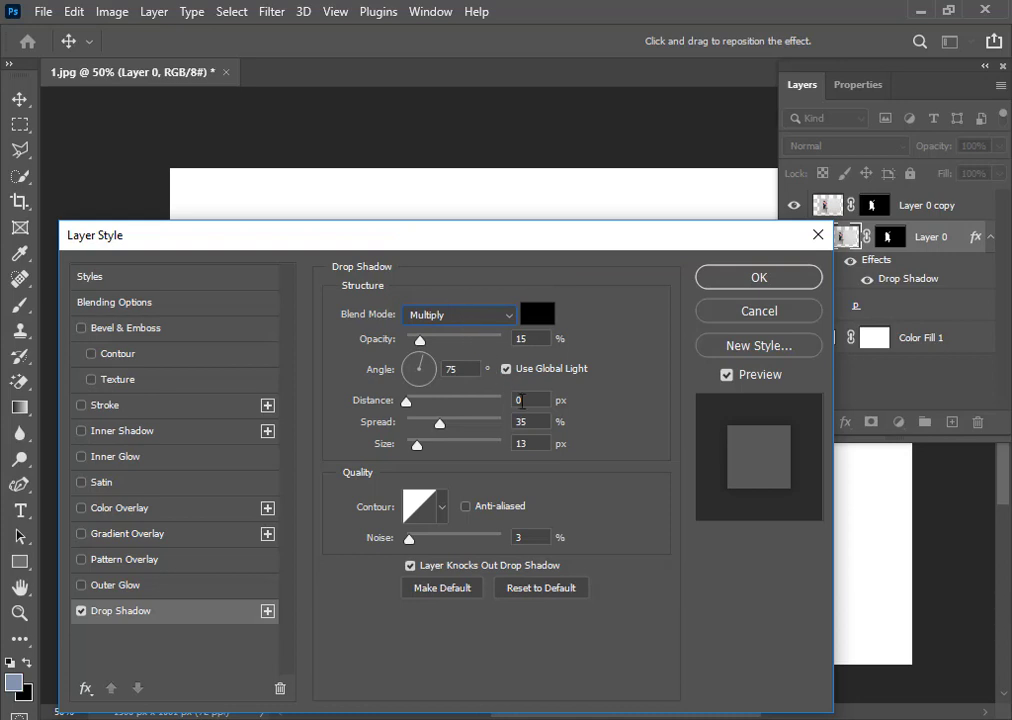
{"action": "left_click", "coordinate": [521, 401]}
{"action": "type", "text": "21"}
{"action": "key", "text": "Tab"}
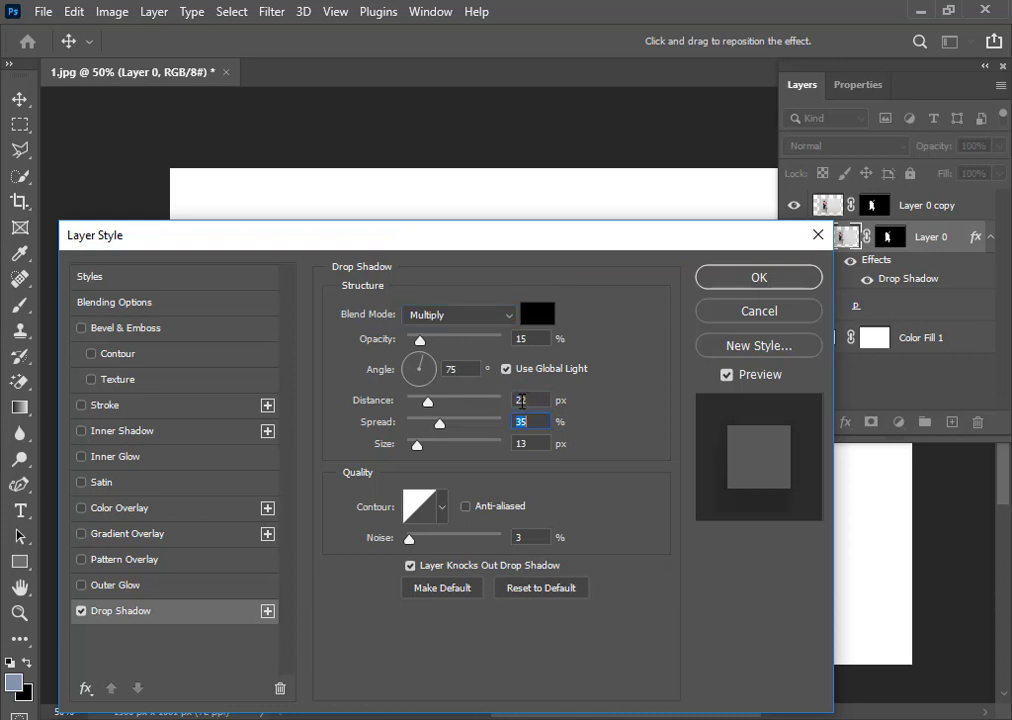
{"action": "type", "text": "0"}
{"action": "key", "text": "Tab"}
{"action": "type", "text": "51"}
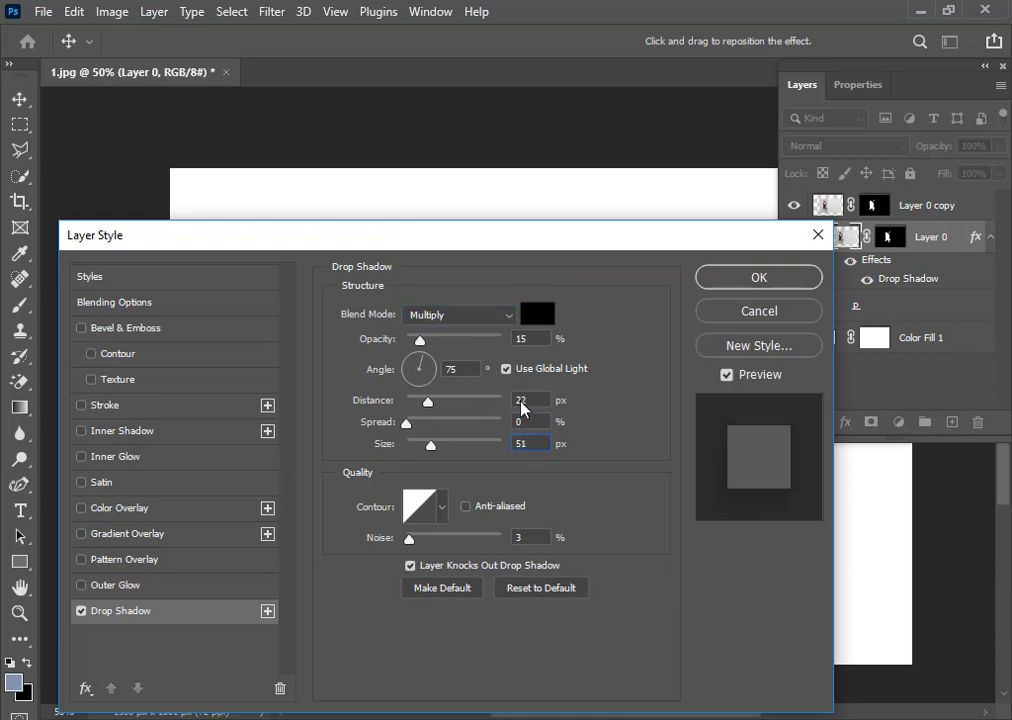
{"action": "left_click", "coordinate": [757, 277]}
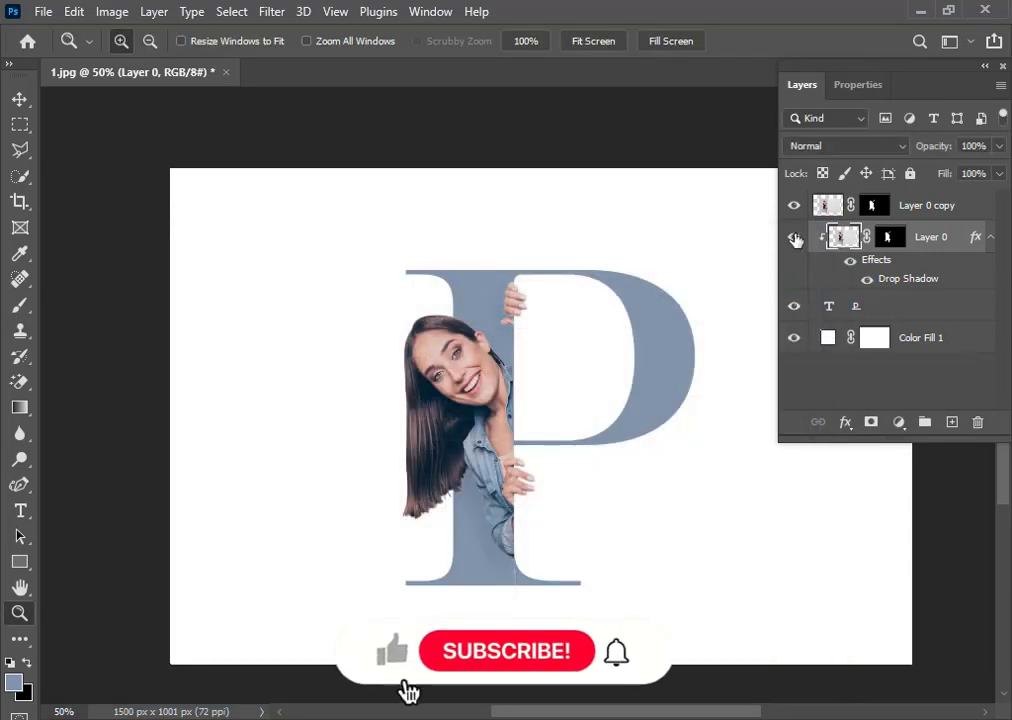
Add a Hue/Saturation adjustment layer above Layer 0 copy with saturation +100
{"action": "left_click", "coordinate": [930, 209]}
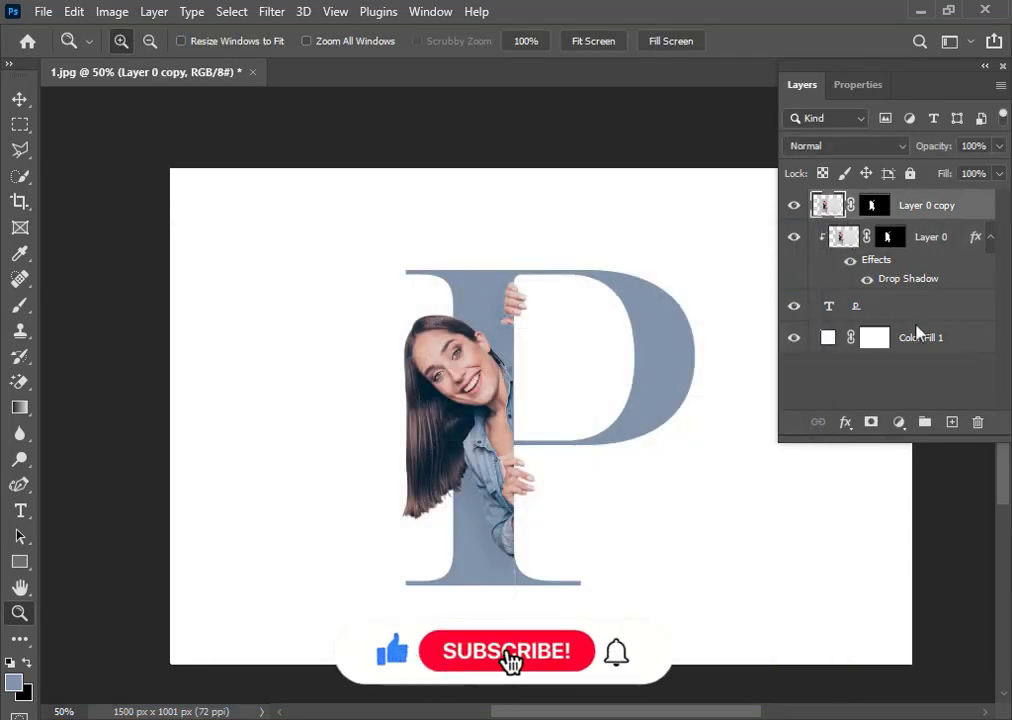
{"action": "left_click", "coordinate": [900, 423]}
{"action": "left_click", "coordinate": [903, 231]}
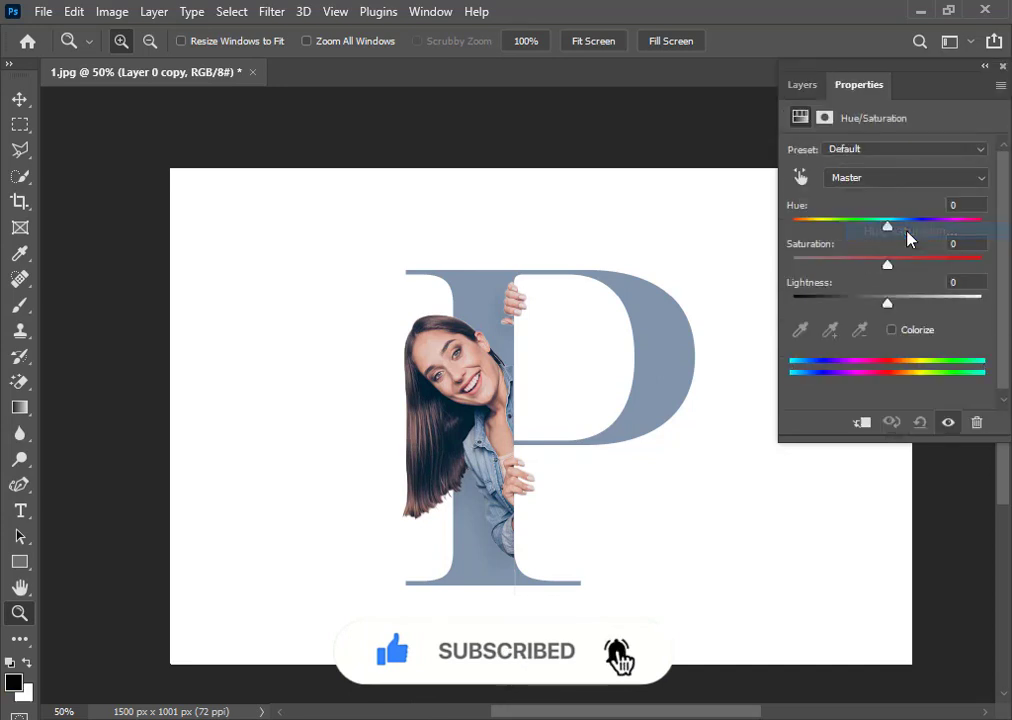
{"action": "left_click_drag", "start_coordinate": [887, 264], "coordinate": [987, 266]}
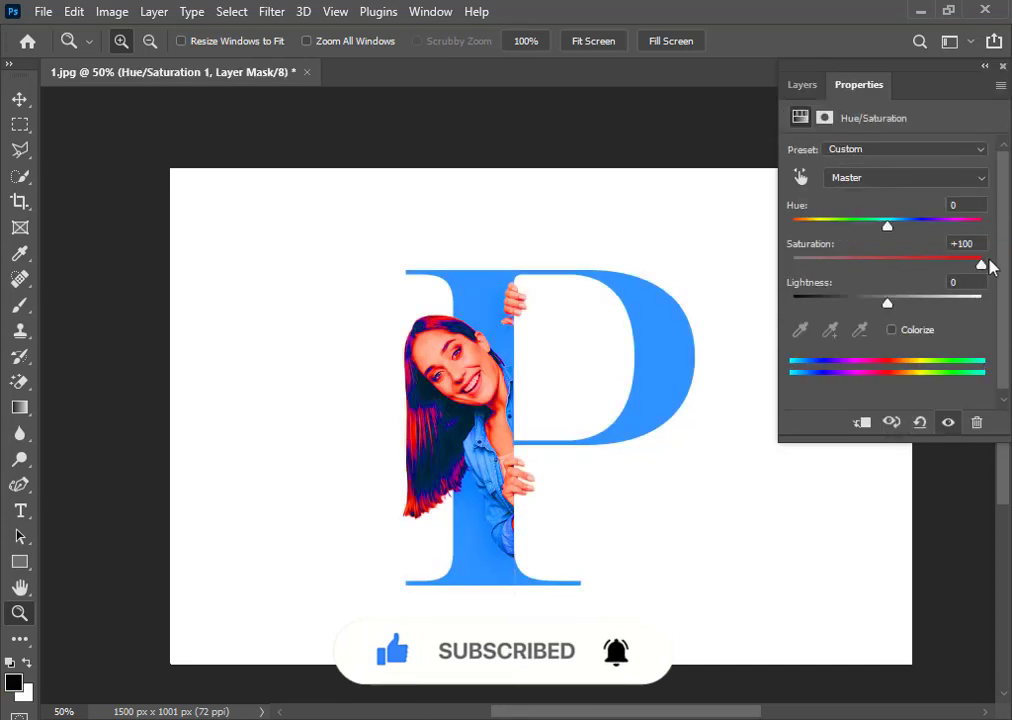
Set the Hue/Saturation 1 layer to Color Burn blend mode with 10% fill
{"action": "left_click", "coordinate": [804, 86]}
{"action": "left_click", "coordinate": [852, 146]}
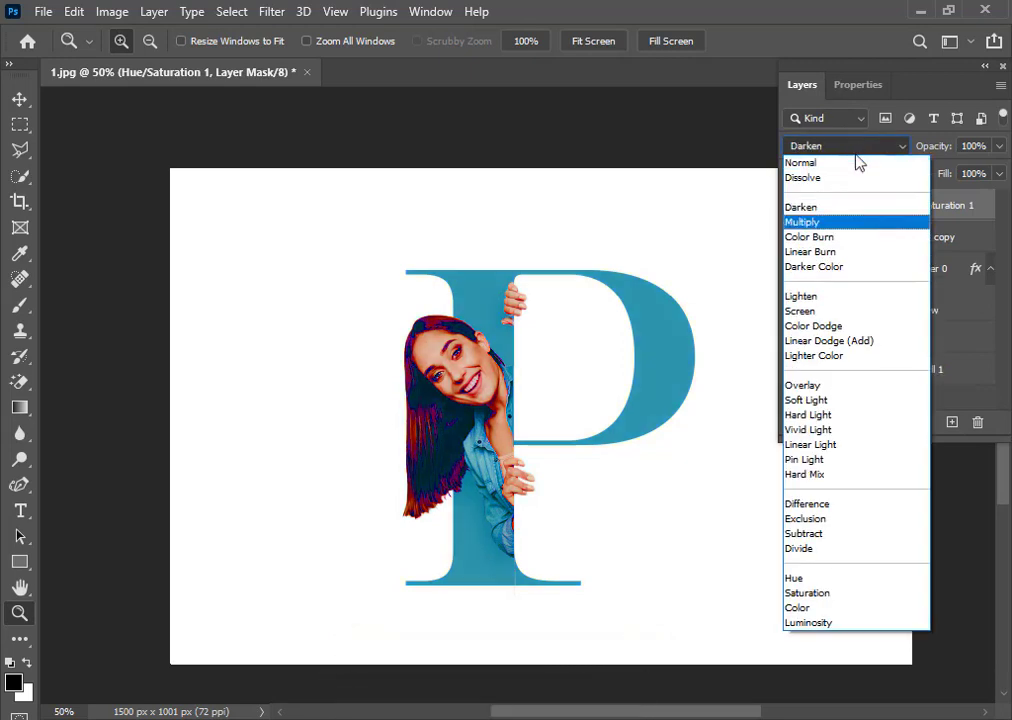
{"action": "left_click", "coordinate": [848, 237]}
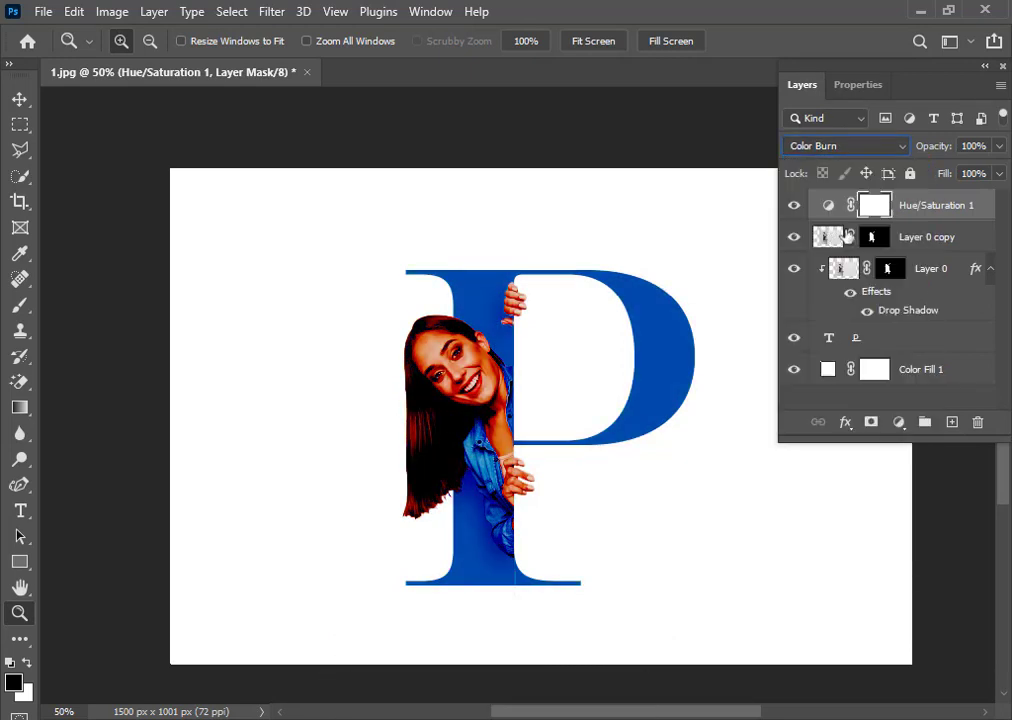
{"action": "left_click", "coordinate": [969, 173]}
{"action": "type", "text": "10"}
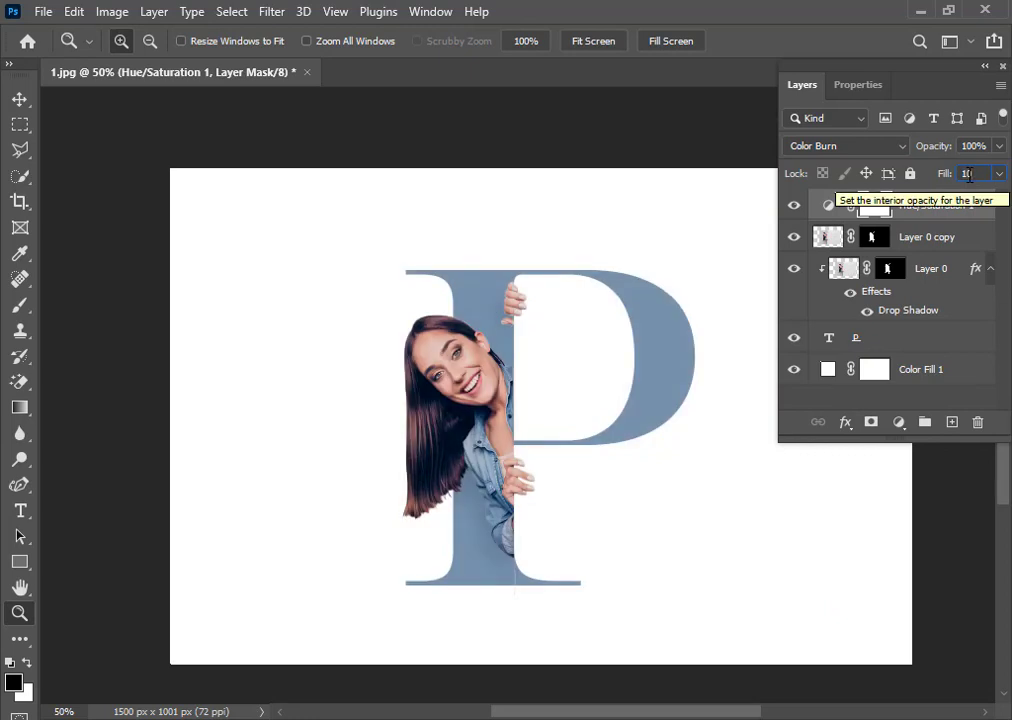
Add a second Hue/Saturation adjustment layer on top and raise its saturation to the maximum
{"action": "left_click", "coordinate": [897, 428]}
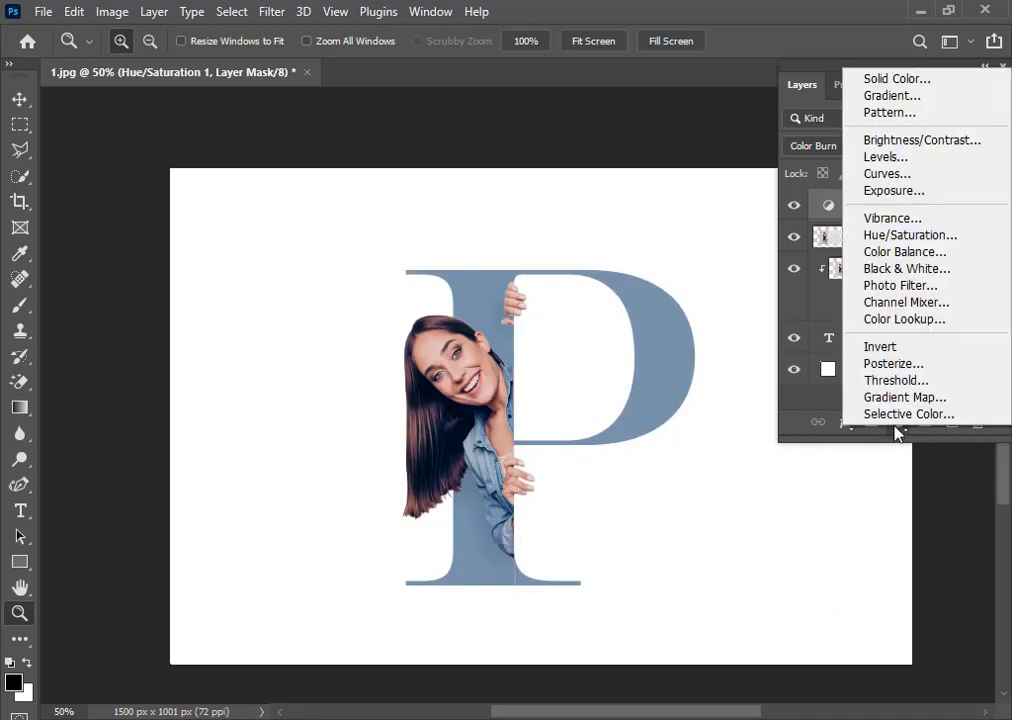
{"action": "left_click", "coordinate": [904, 235]}
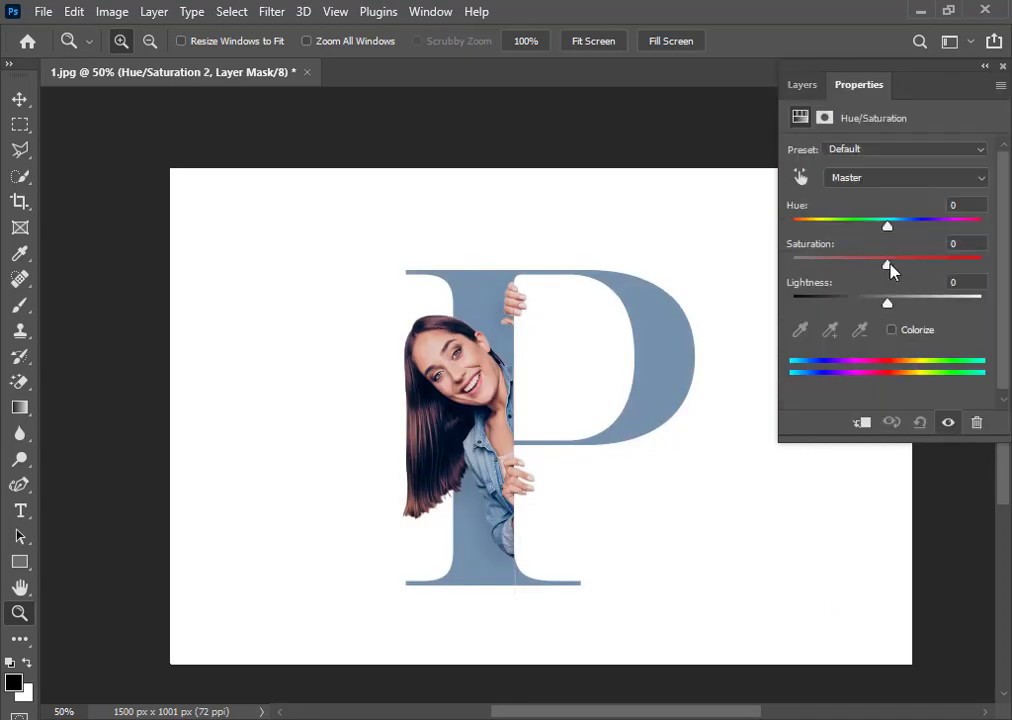
{"action": "left_click_drag", "start_coordinate": [888, 266], "coordinate": [1003, 287]}
Set the Hue/Saturation 2 layer to Linear Dodge (Add) blend mode with 4% fill
{"action": "left_click", "coordinate": [810, 88]}
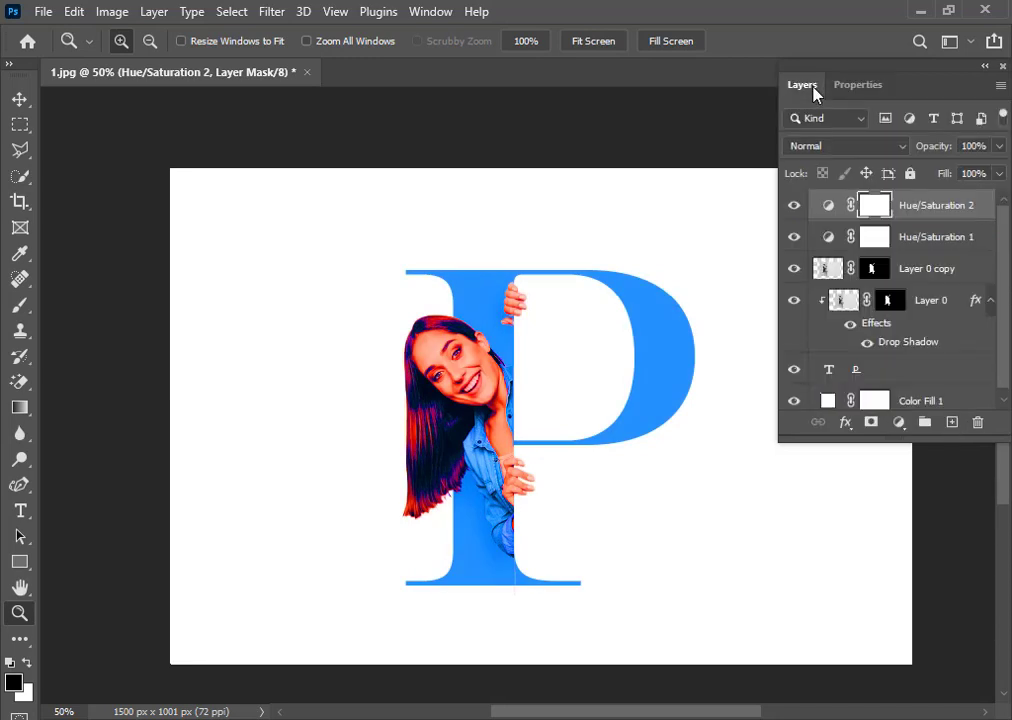
{"action": "left_click", "coordinate": [830, 146]}
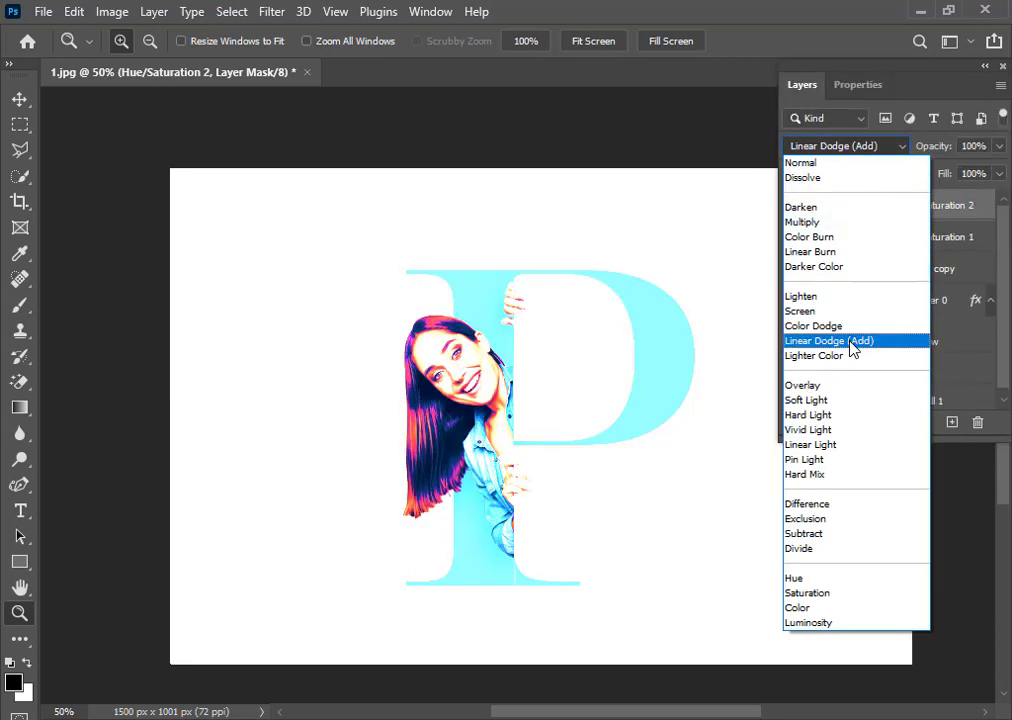
{"action": "left_click", "coordinate": [852, 344]}
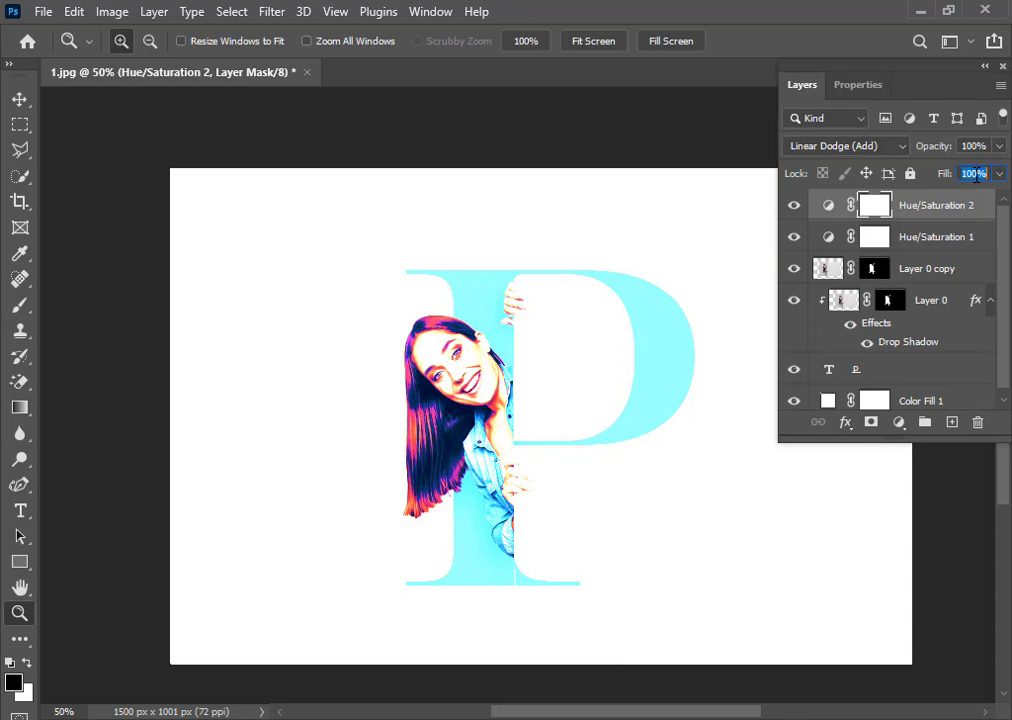
{"action": "type", "text": "0"}
{"action": "type", "text": "4"}
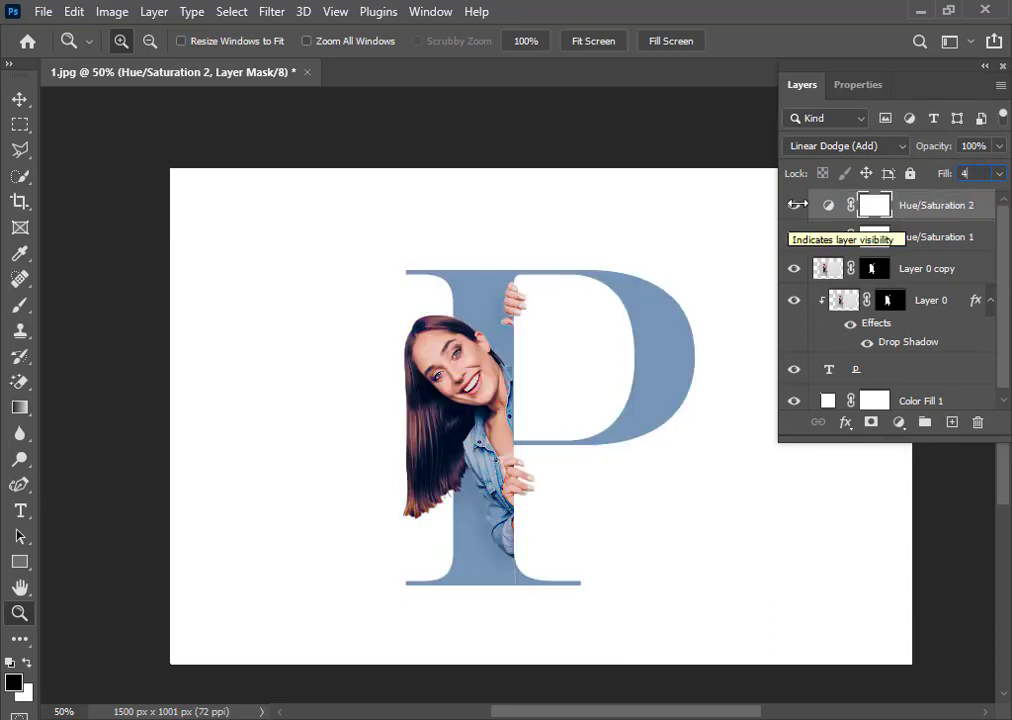
{"action": "key", "text": "Return"}
Compare the image with and without the Hue/Saturation 1 adjustment and inspect the whole composite
{"action": "left_click", "coordinate": [794, 237]}
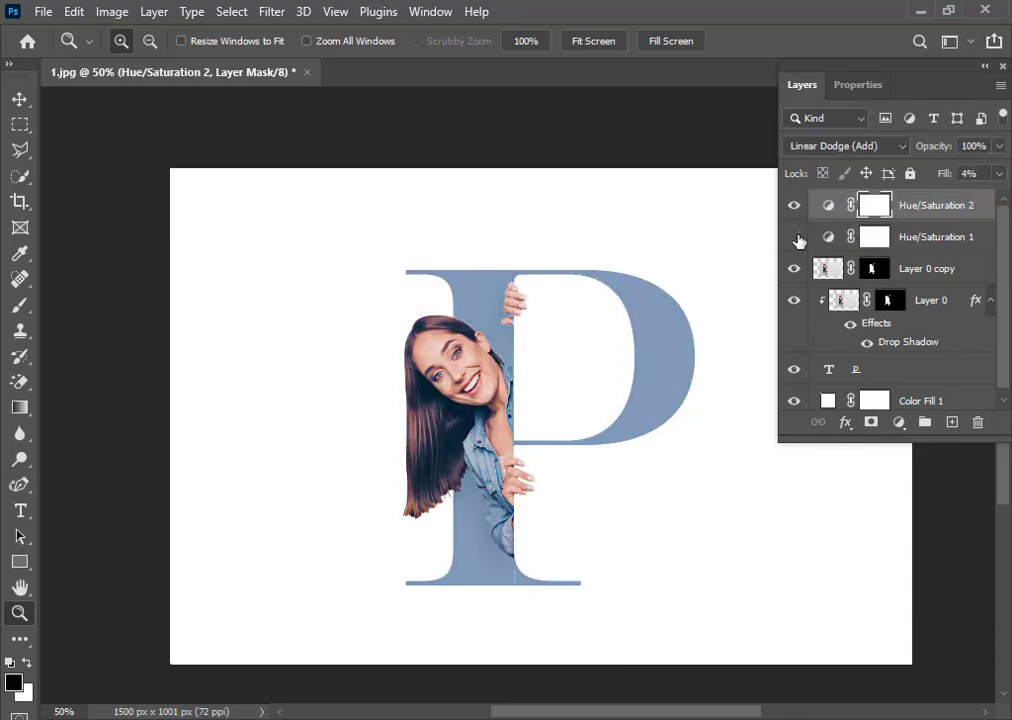
{"action": "left_click", "coordinate": [794, 237]}
{"action": "left_click", "coordinate": [984, 67]}
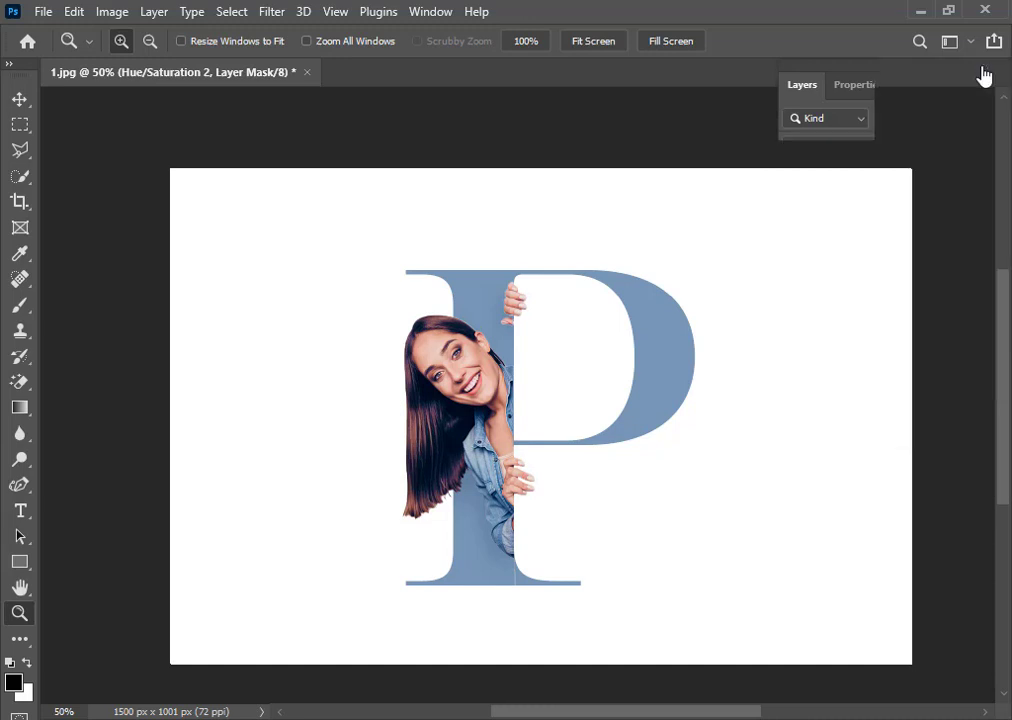
{"action": "left_click_drag", "start_coordinate": [172, 170], "coordinate": [933, 673]}
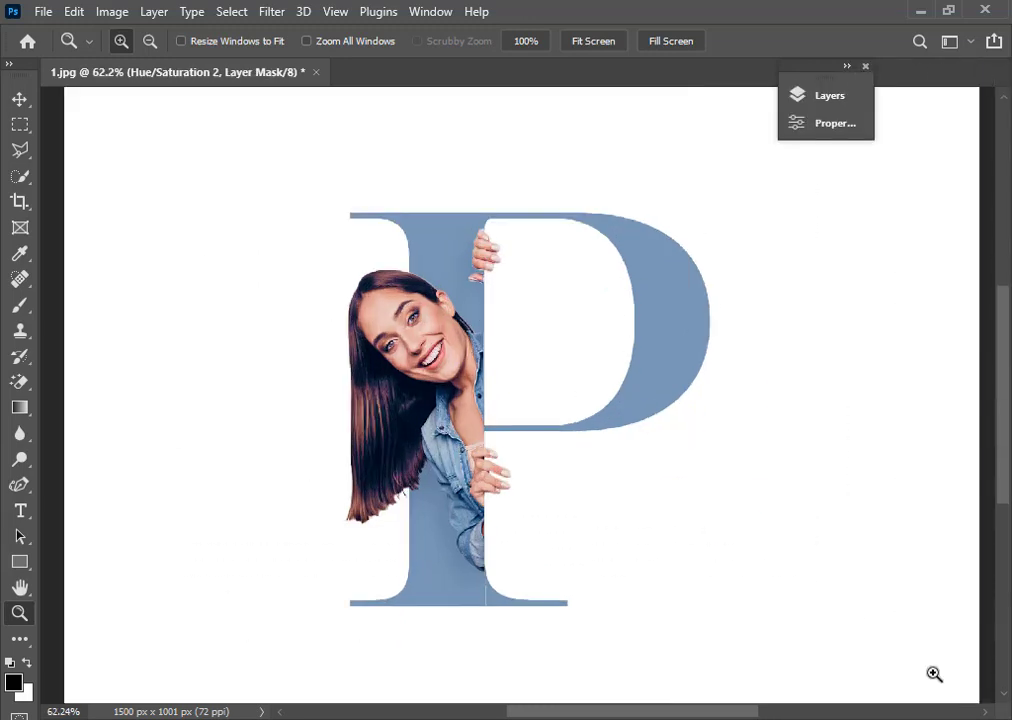
{"action": "key", "text": "ctrl+minus"}
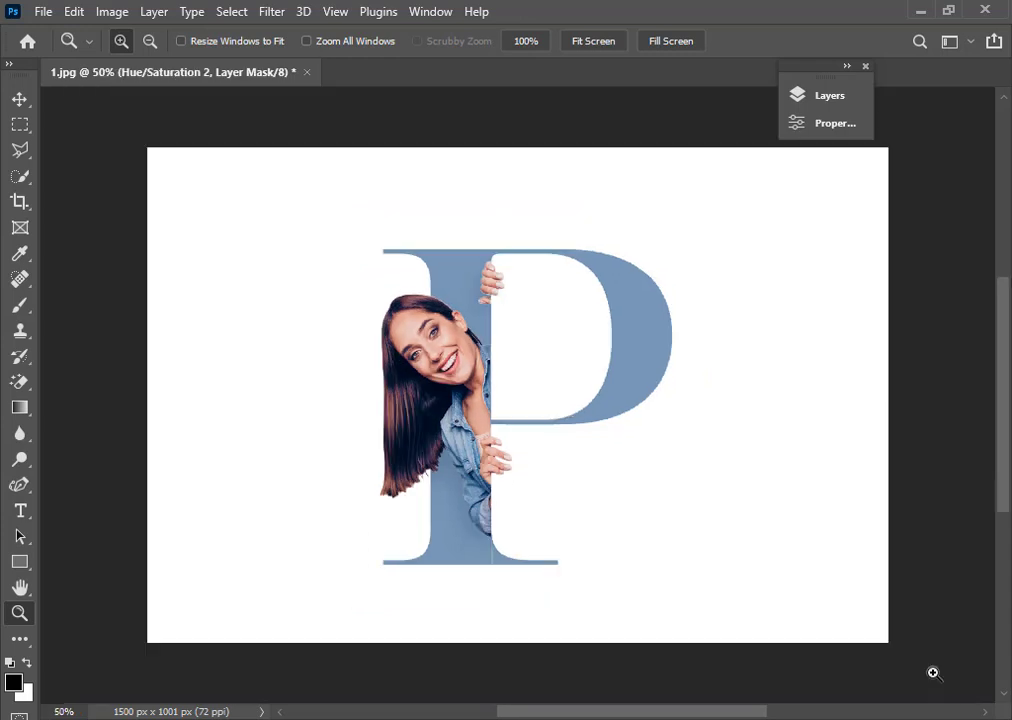
Add a gradient fill layer directly above the Color Fill 1 background, leaving the white fill color as it is
{"action": "left_click", "coordinate": [822, 98]}
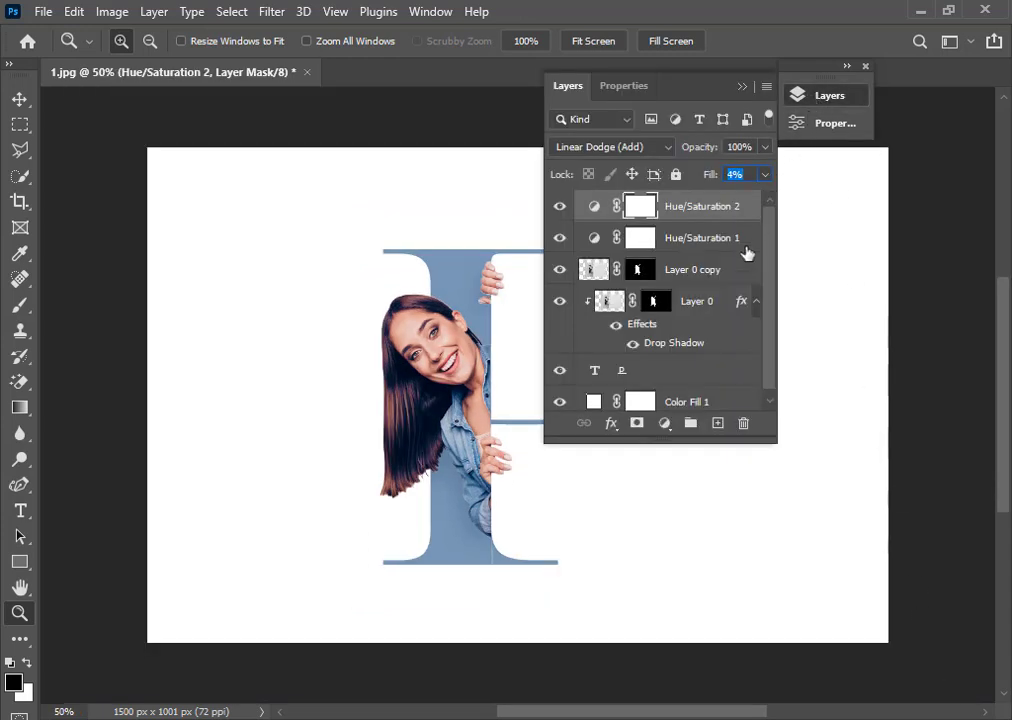
{"action": "left_click", "coordinate": [680, 401]}
{"action": "double_click", "coordinate": [596, 402]}
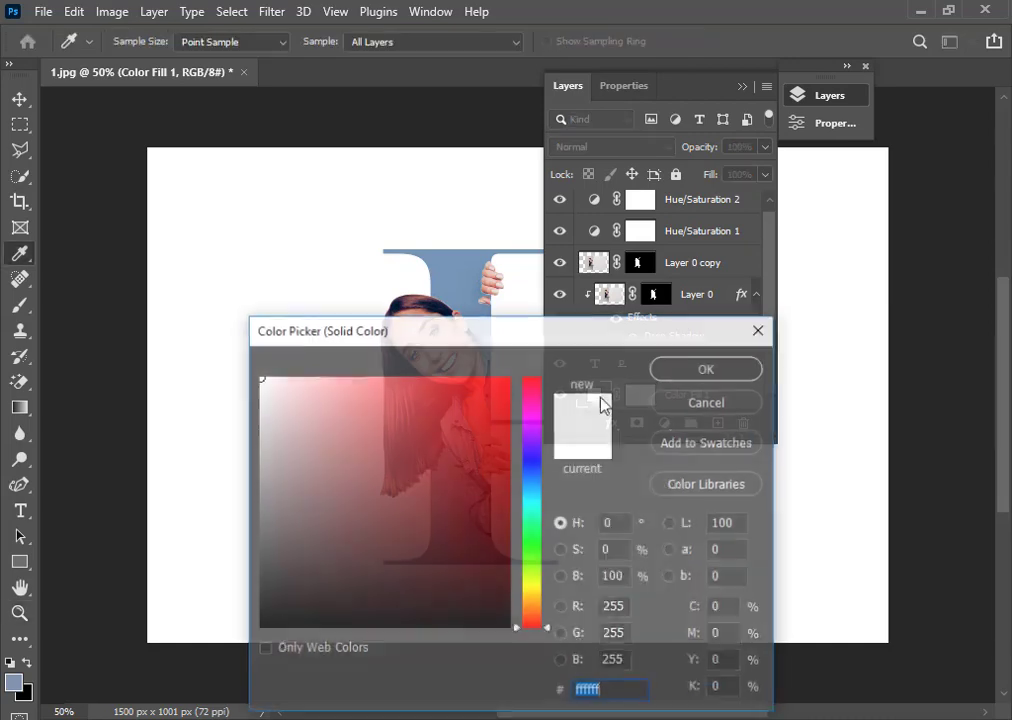
{"action": "left_click", "coordinate": [690, 403]}
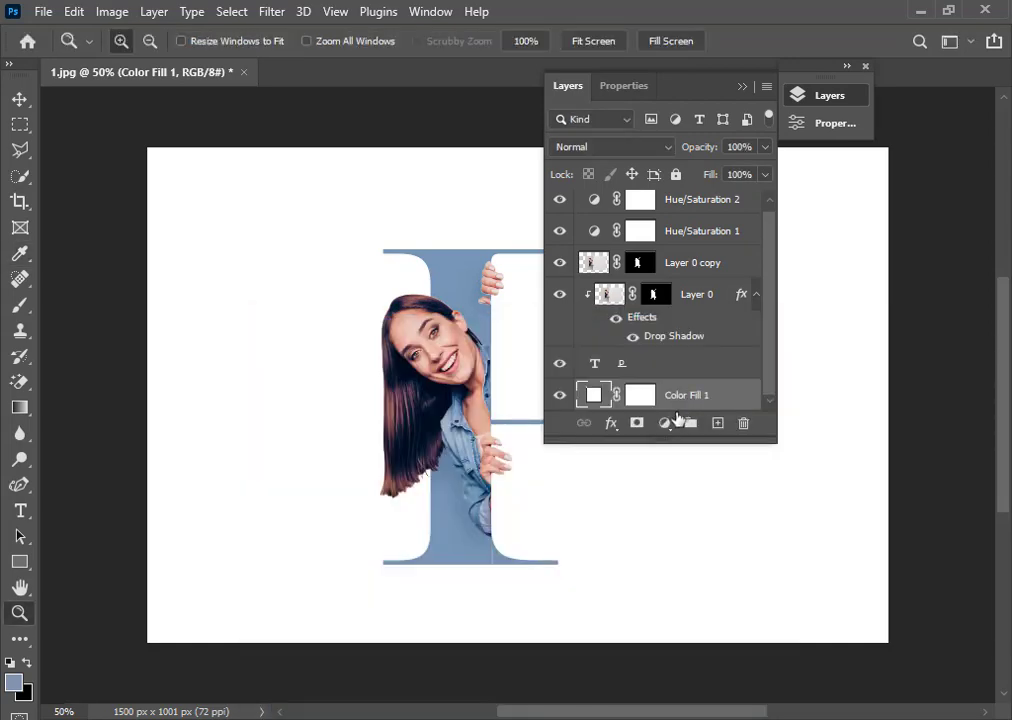
{"action": "left_click", "coordinate": [667, 425]}
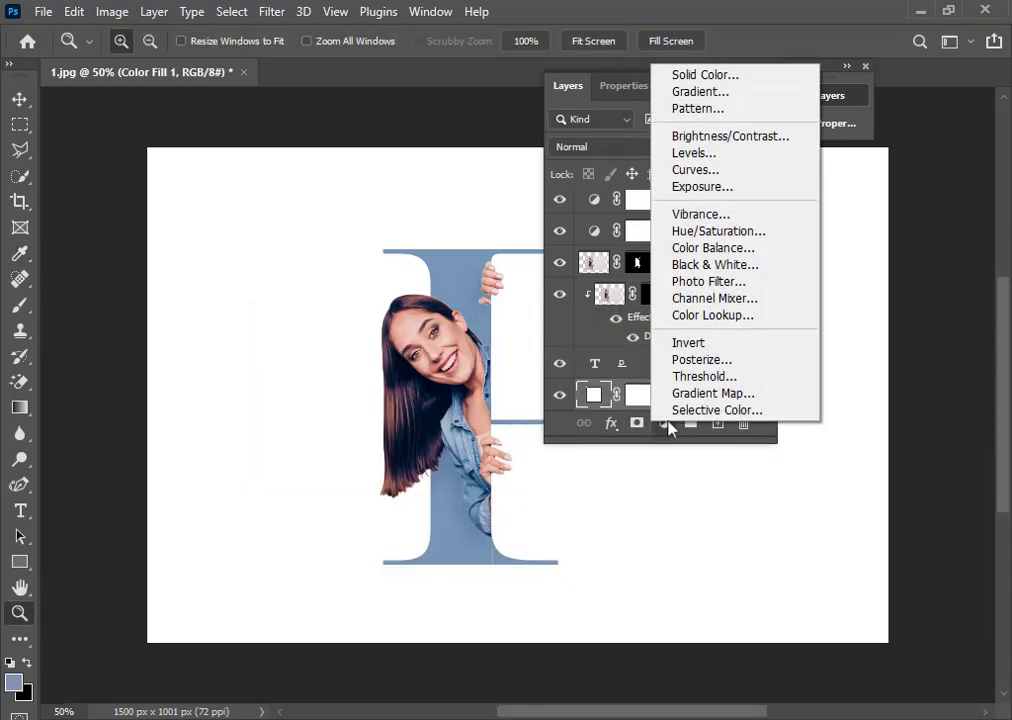
{"action": "left_click", "coordinate": [710, 92]}
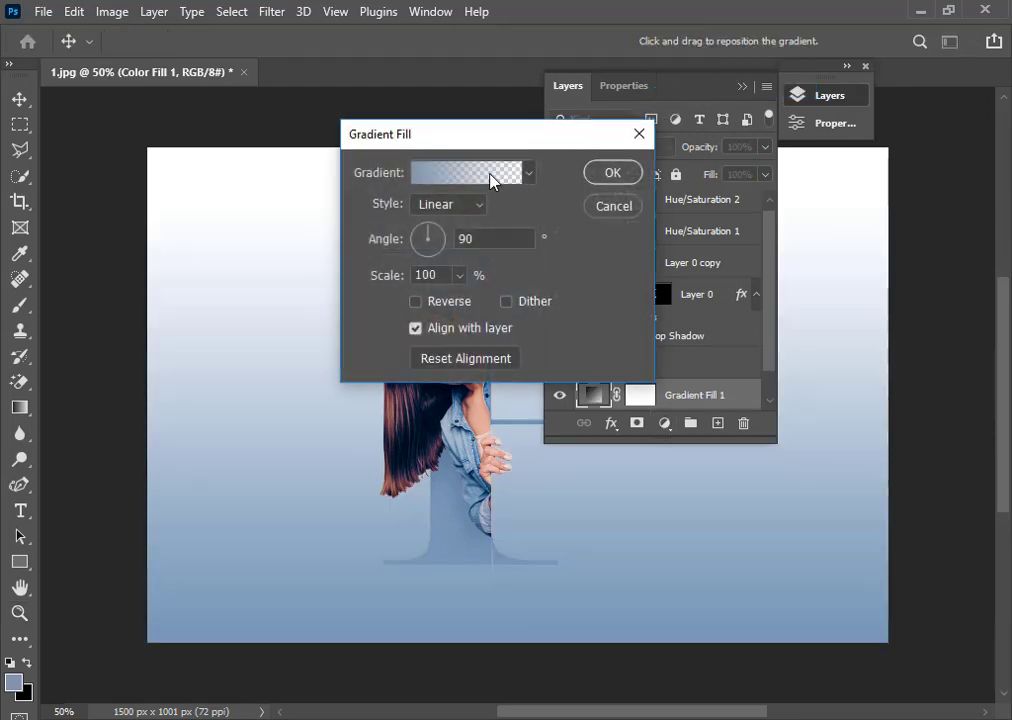
Set the gradient's starting color stop to light grey d6d6d6 and accept the edited gradient
{"action": "left_click", "coordinate": [512, 178]}
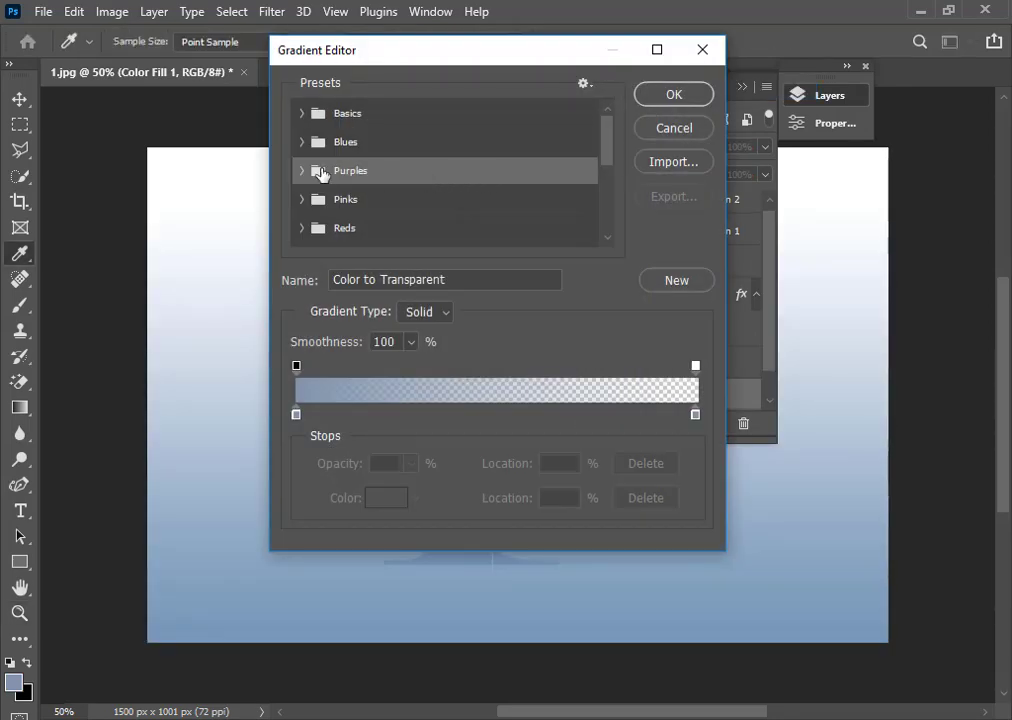
{"action": "double_click", "coordinate": [296, 414]}
{"action": "mouse_move", "coordinate": [319, 458]}
{"action": "left_mouse_down"}
{"action": "mouse_move", "coordinate": [260, 427]}
{"action": "mouse_move", "coordinate": [261, 416]}
{"action": "left_mouse_up"}
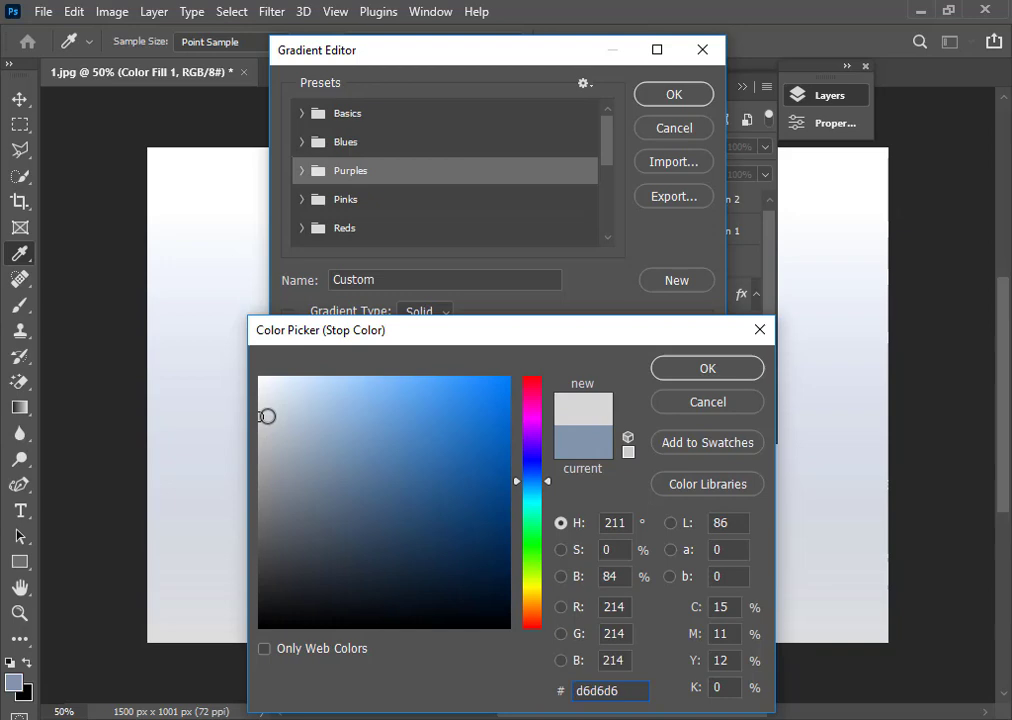
{"action": "left_click", "coordinate": [706, 369]}
{"action": "left_click", "coordinate": [671, 100]}
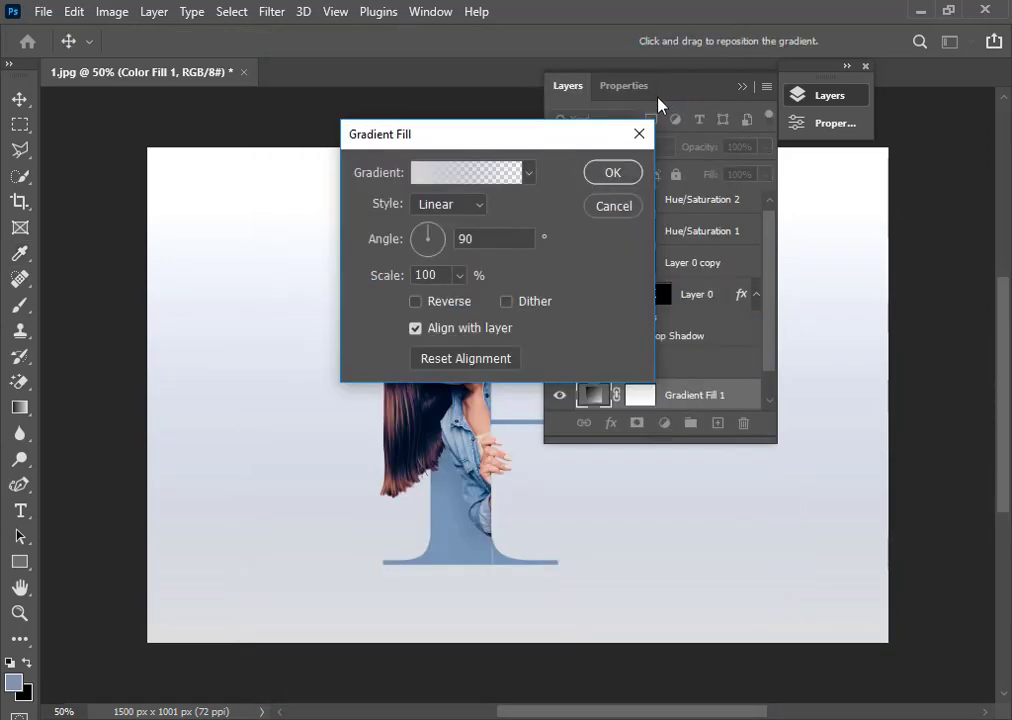
Make the gradient fill radial and reverse its colors
{"action": "left_click_drag", "start_coordinate": [538, 140], "coordinate": [783, 210]}
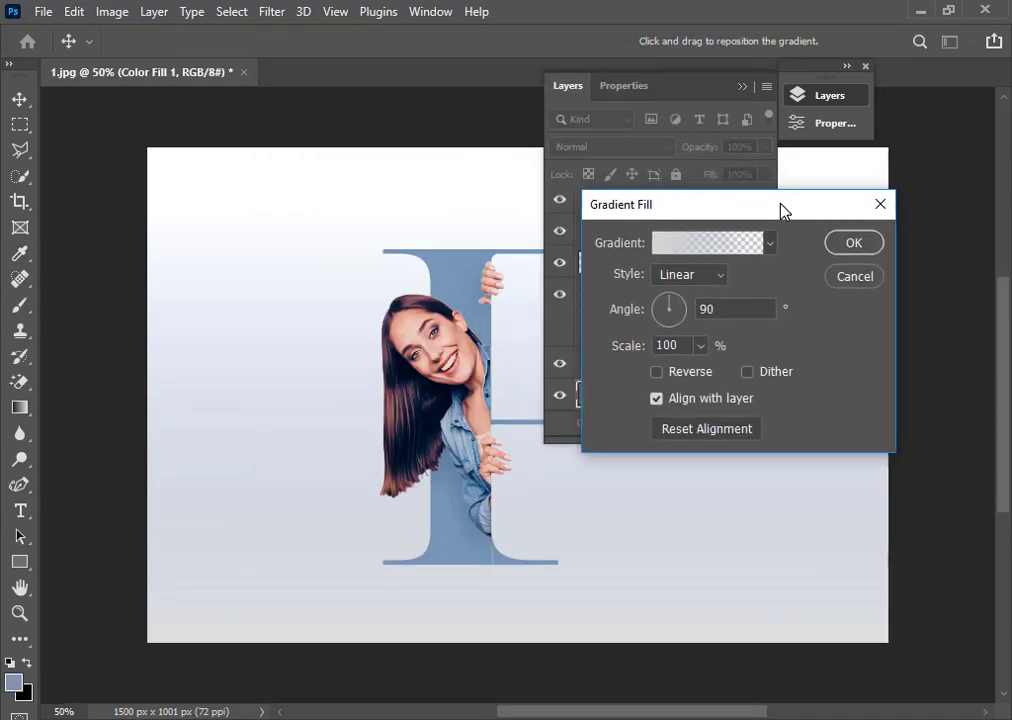
{"action": "left_click", "coordinate": [708, 282]}
{"action": "left_click", "coordinate": [690, 311]}
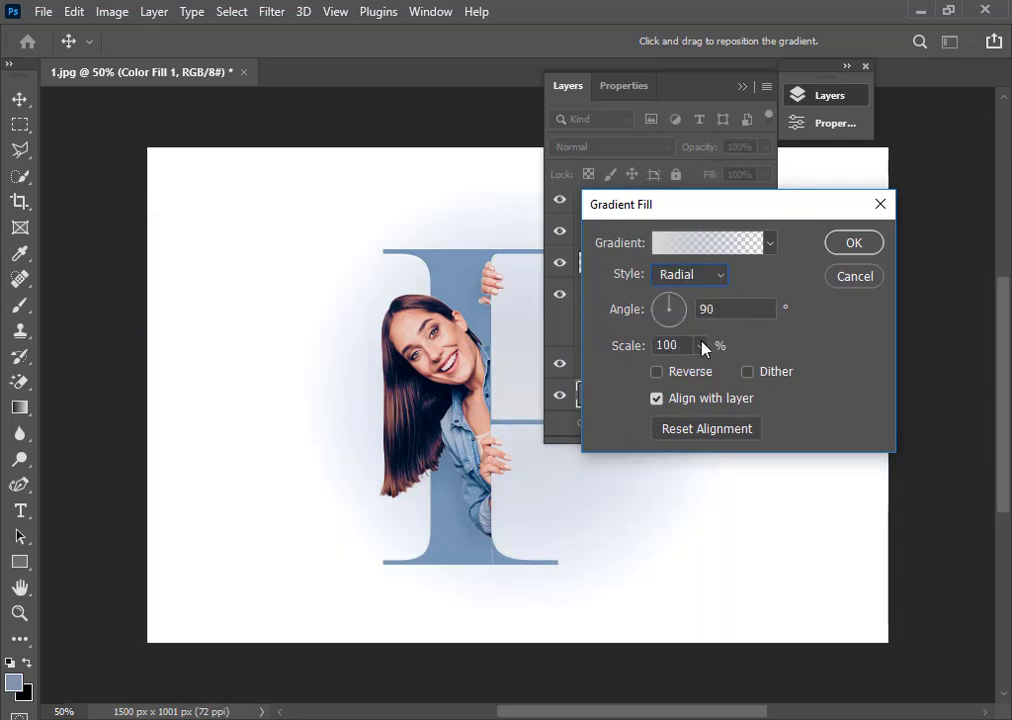
{"action": "left_click", "coordinate": [657, 372]}
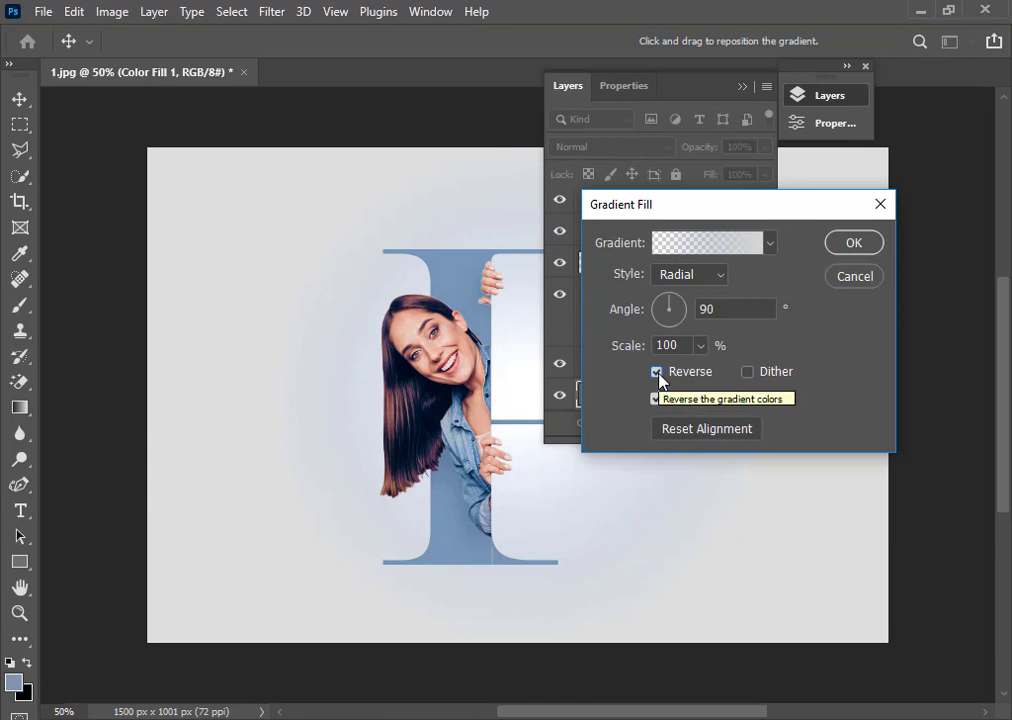
Enlarge the radial gradient's scale so its light centre spreads behind the letter, apply the fill and clear the floating panels from the canvas
{"action": "left_click", "coordinate": [700, 345]}
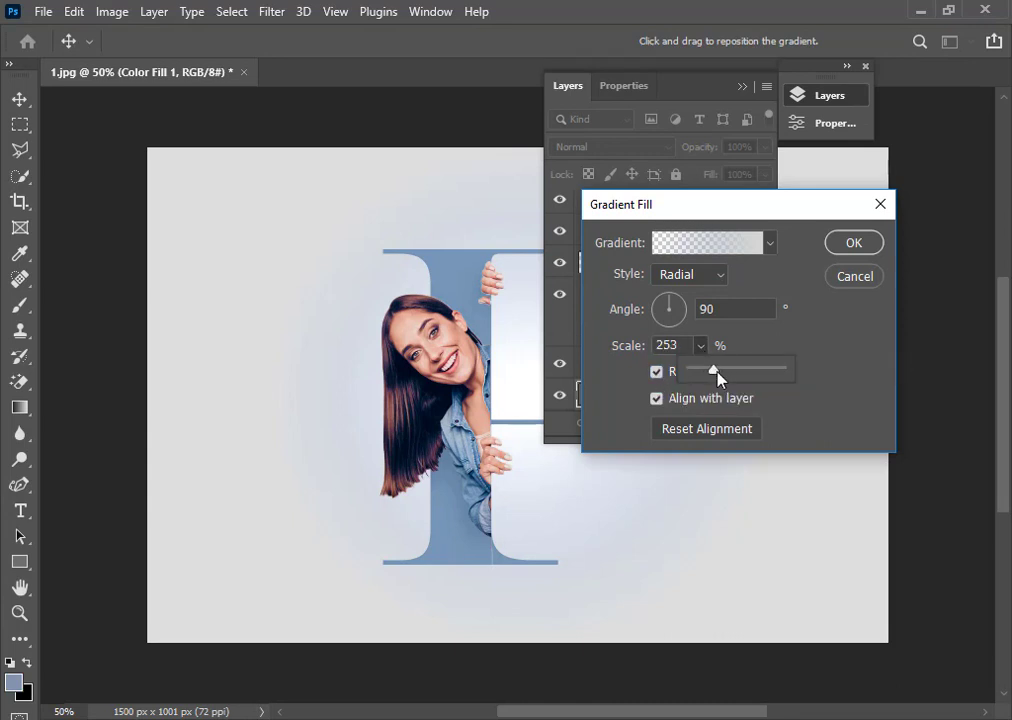
{"action": "left_click_drag", "start_coordinate": [716, 371], "coordinate": [733, 370]}
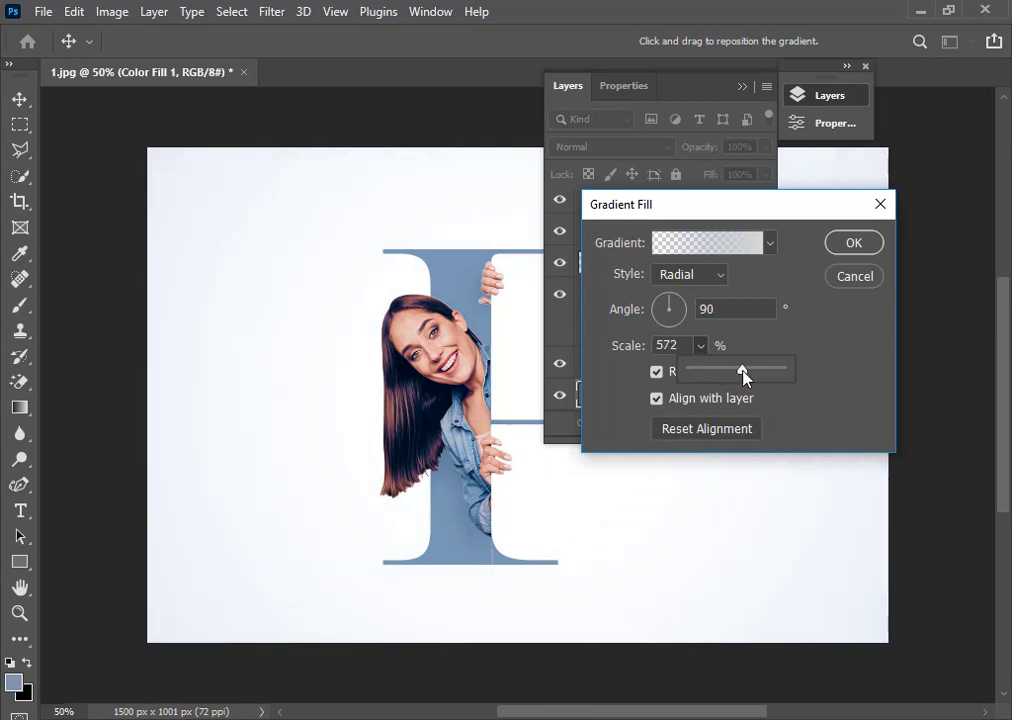
{"action": "left_click_drag", "start_coordinate": [743, 377], "coordinate": [709, 377]}
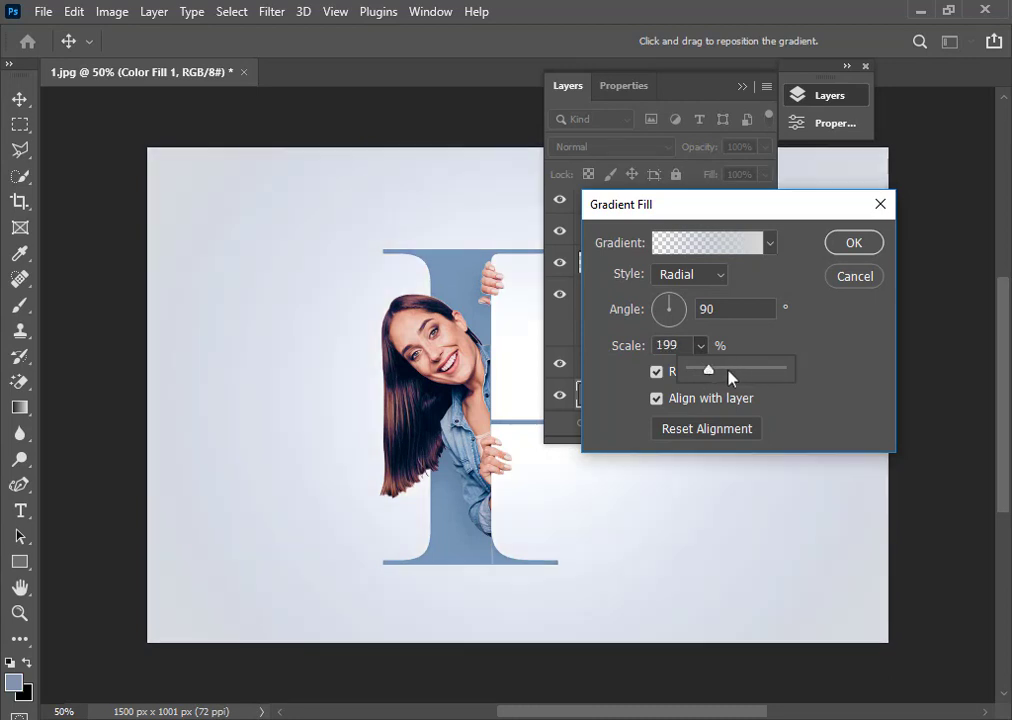
{"action": "left_click_drag", "start_coordinate": [709, 367], "coordinate": [705, 377]}
{"action": "left_click", "coordinate": [853, 243]}
{"action": "left_click", "coordinate": [829, 95]}
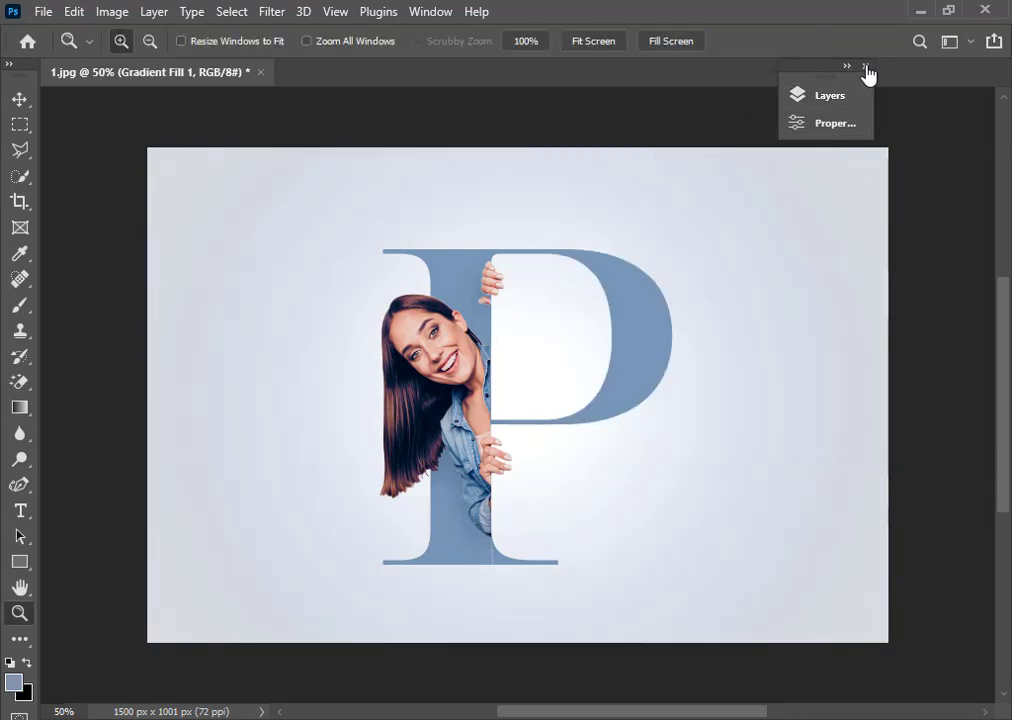
{"action": "left_click", "coordinate": [866, 66]}
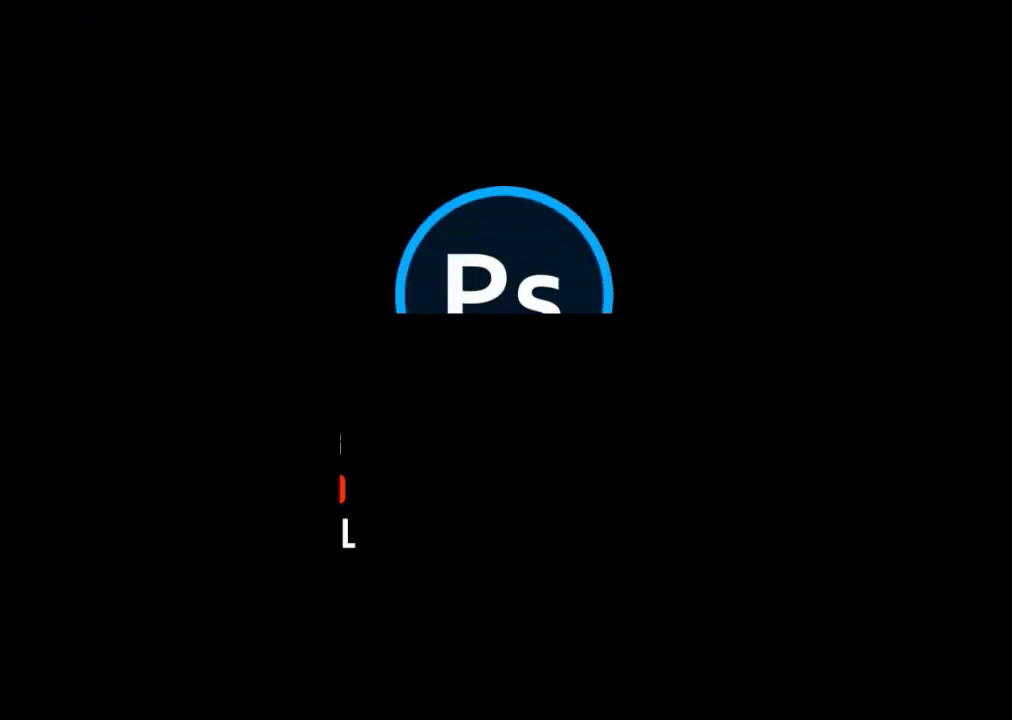